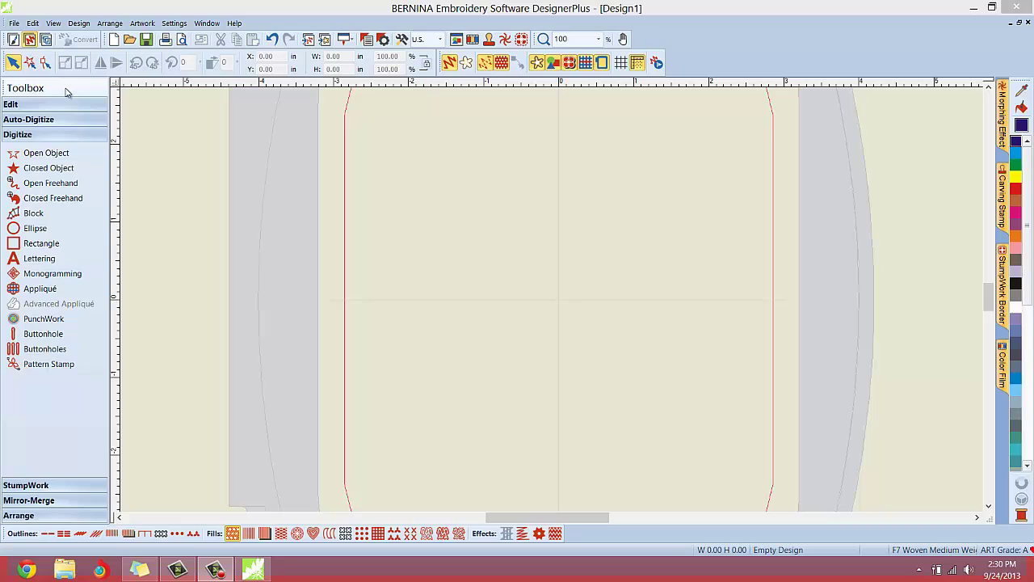
Step: Expand the Edit, Auto-Digitize, Digitize, StumpWork, Mirror-Merge and Arrange toolbox groups in turn
left_click(54, 107)
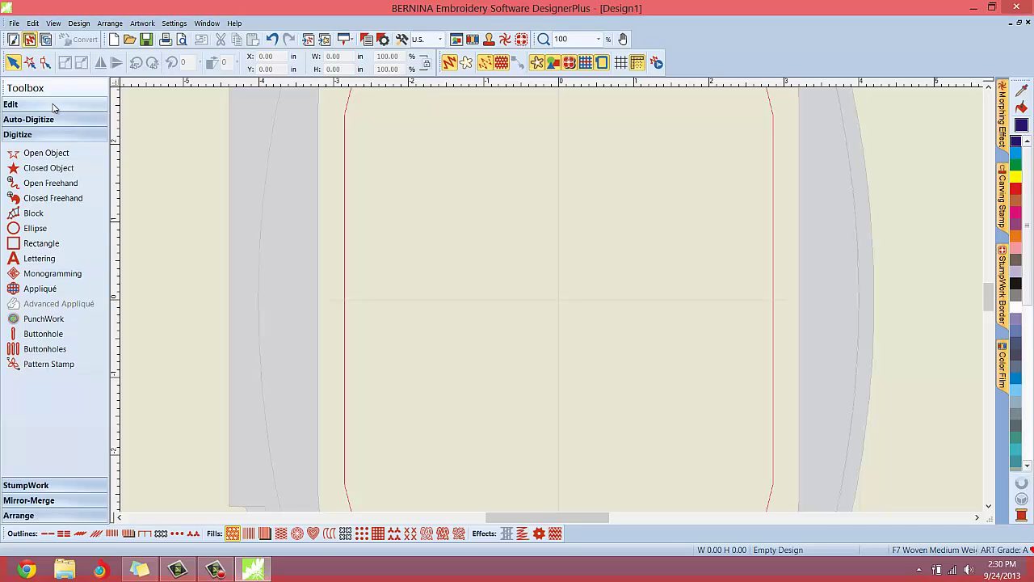
left_click(47, 110)
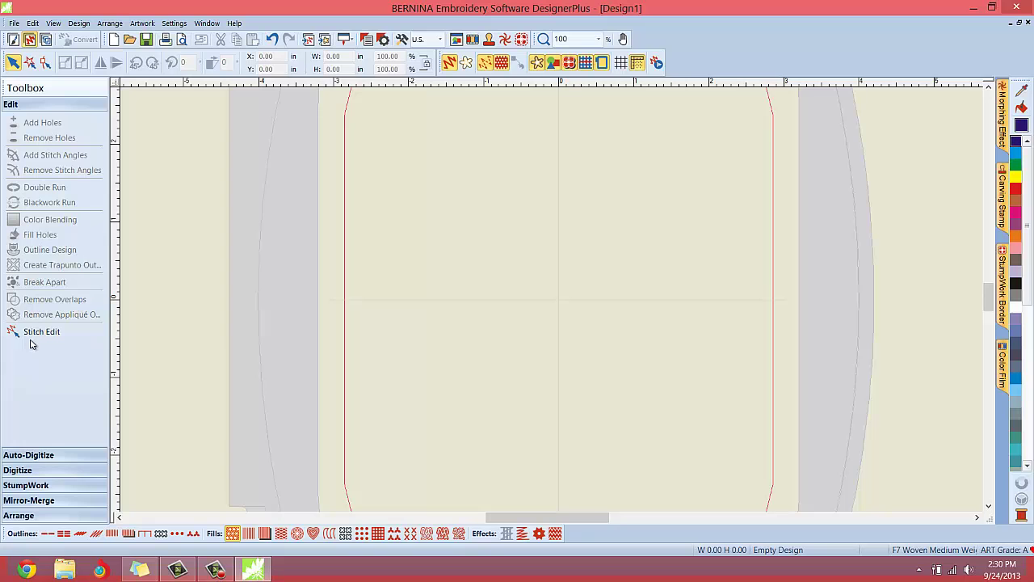
left_click(41, 457)
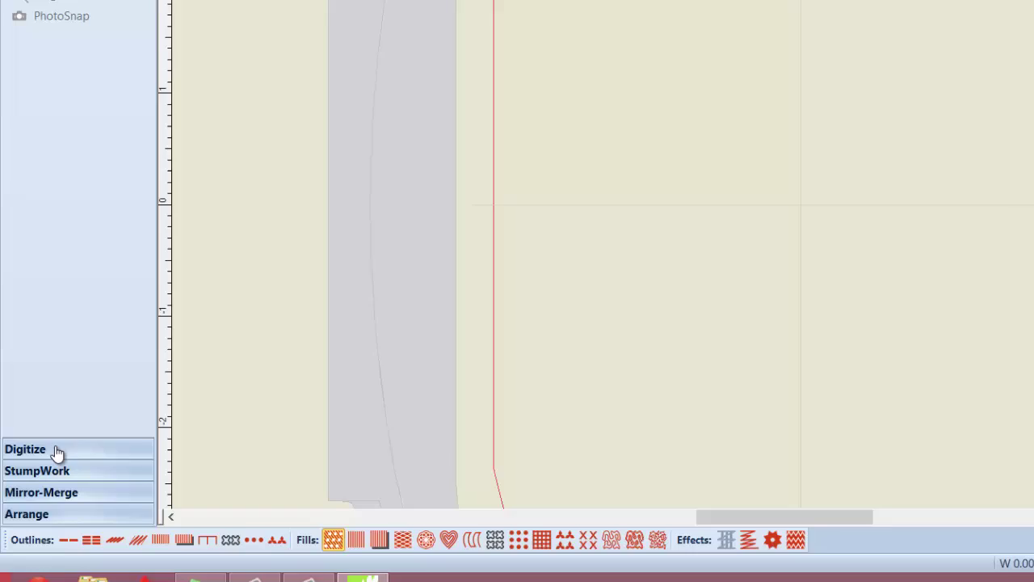
left_click(40, 466)
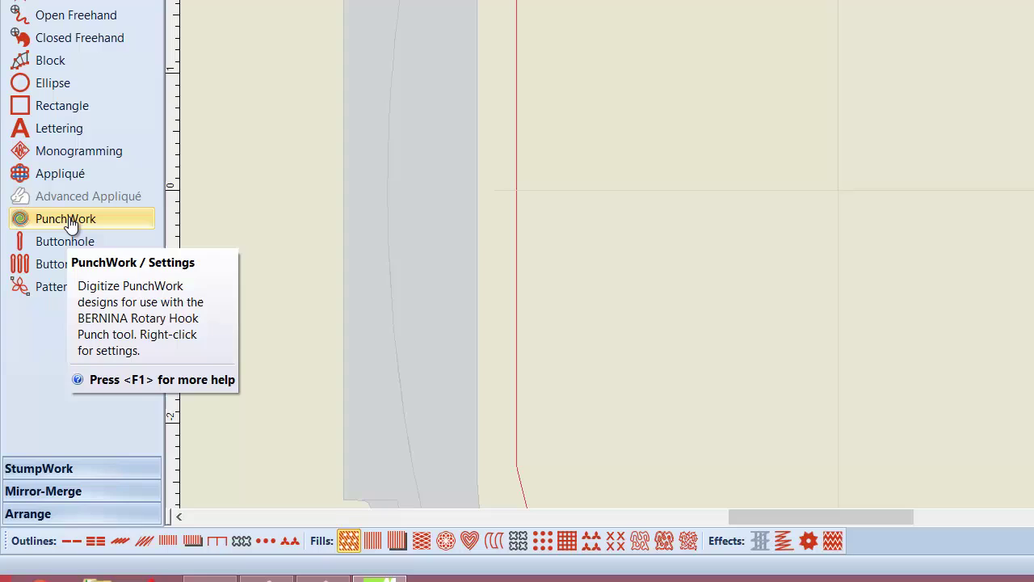
left_click(71, 469)
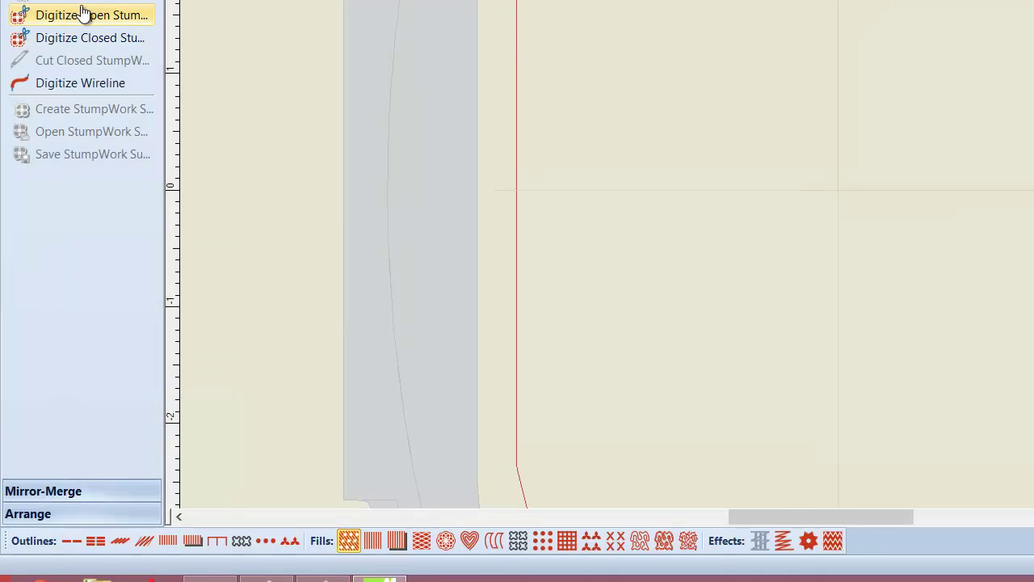
left_click(68, 490)
left_click(58, 516)
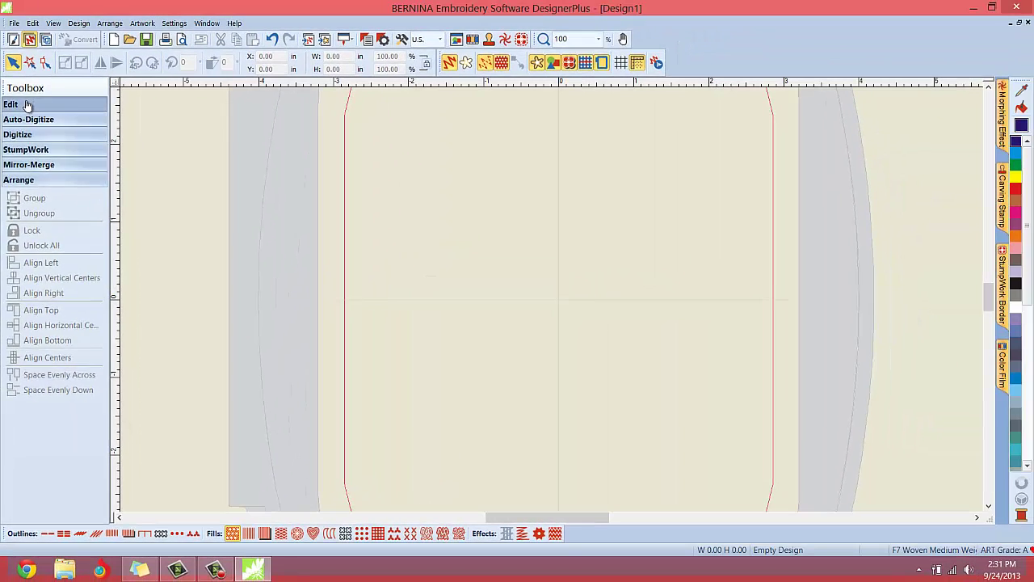
Step: Show the Digitize tool group and set measurement units to Metric millimetres
left_click(26, 105)
left_click(24, 471)
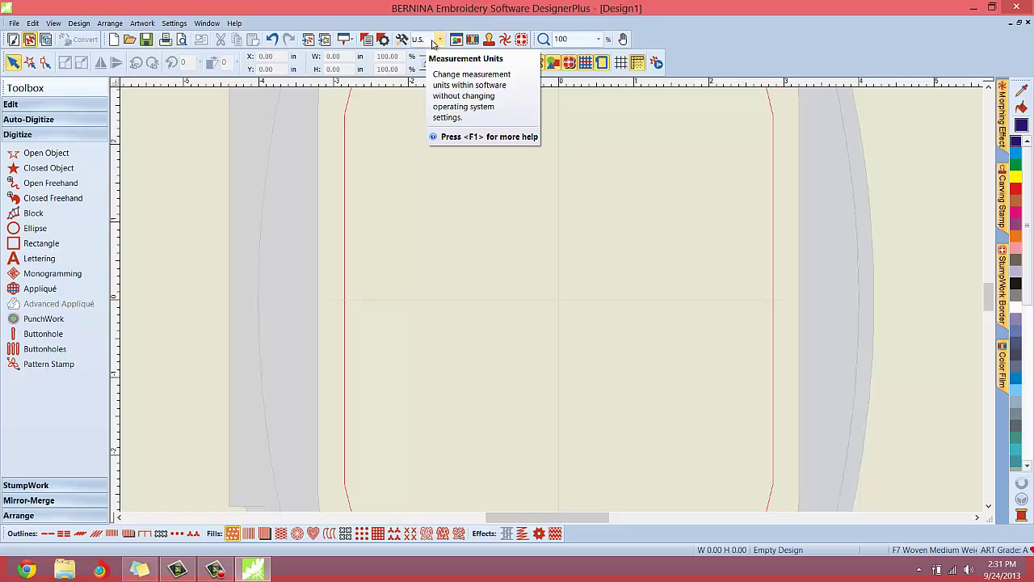
left_click(440, 39)
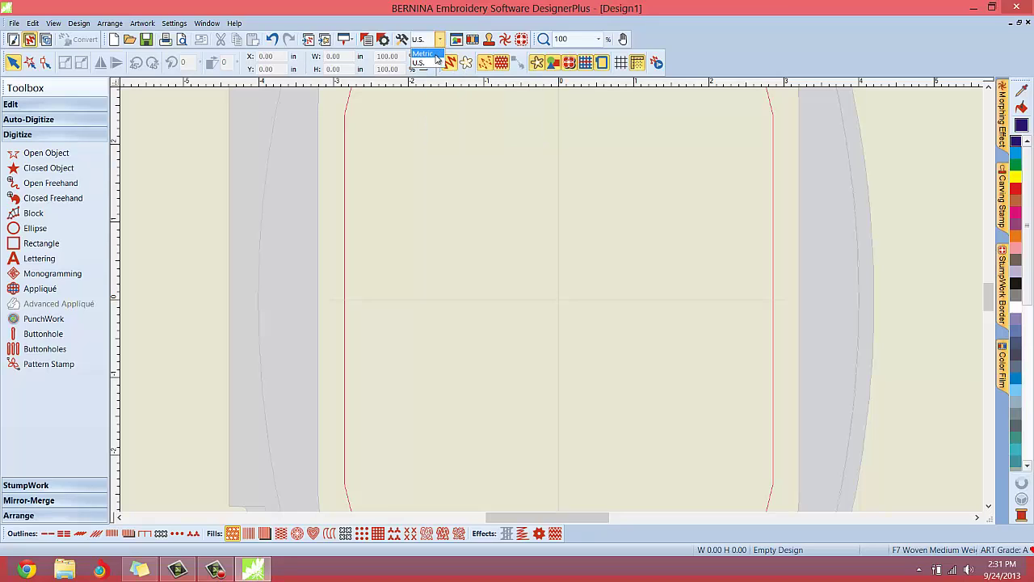
left_click(435, 55)
left_click(440, 40)
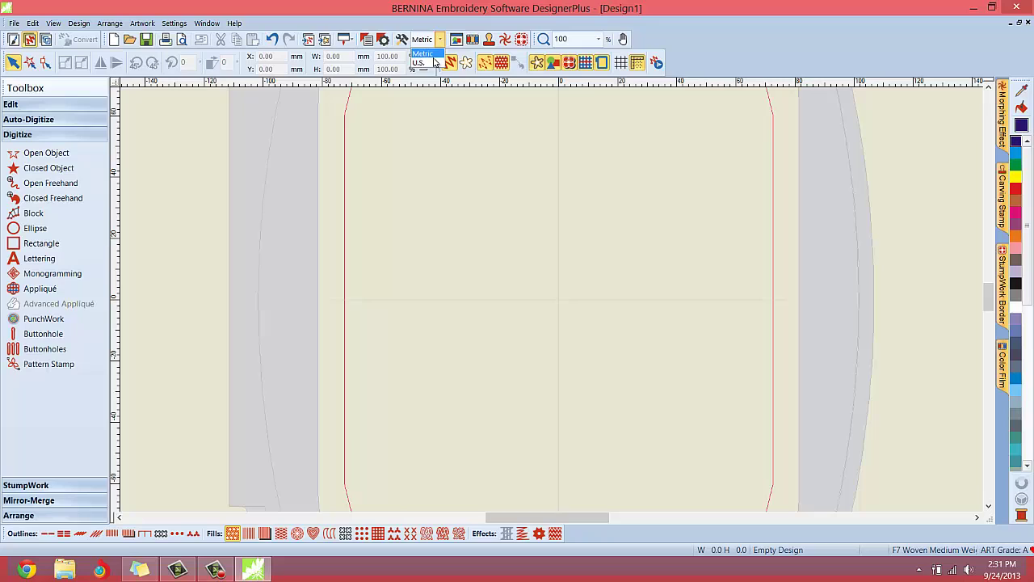
left_click(435, 62)
left_click(440, 39)
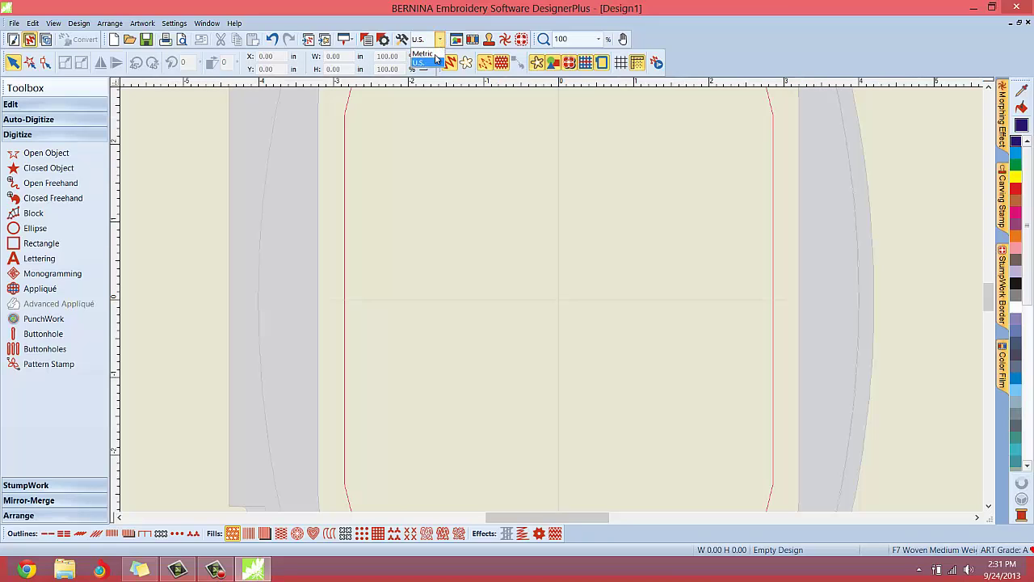
left_click(436, 53)
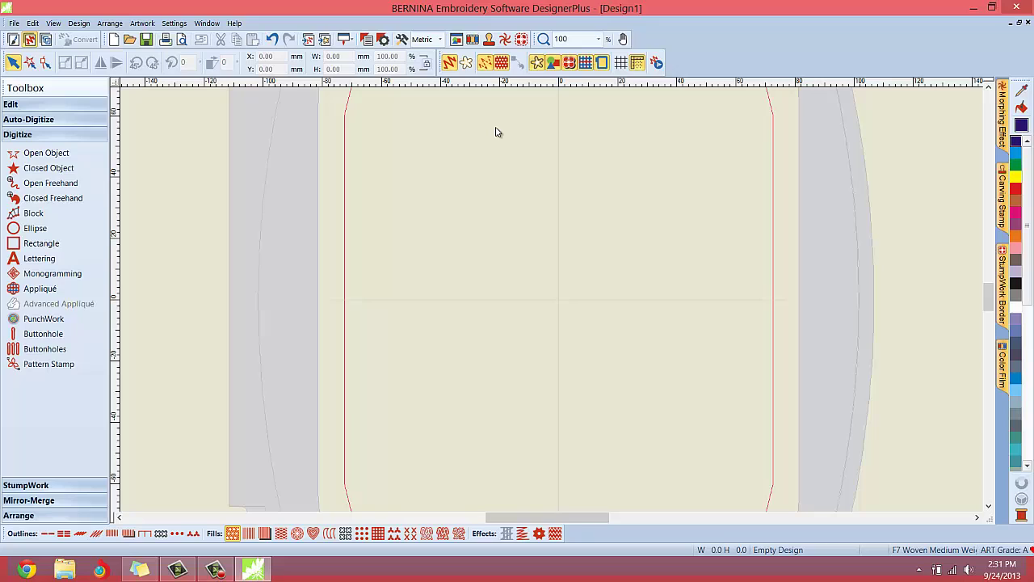
mouse_move(1004, 369)
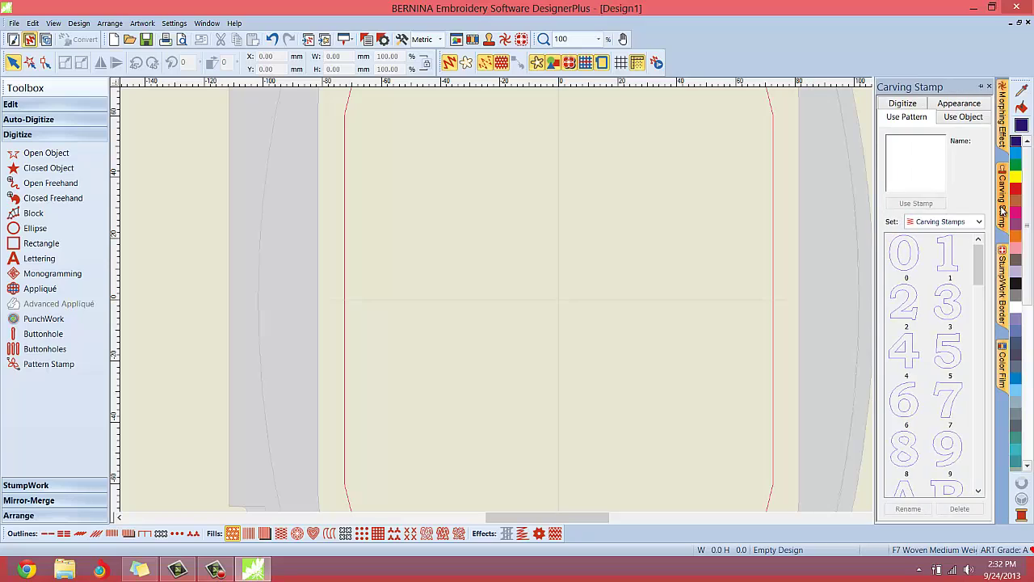
mouse_move(1003, 141)
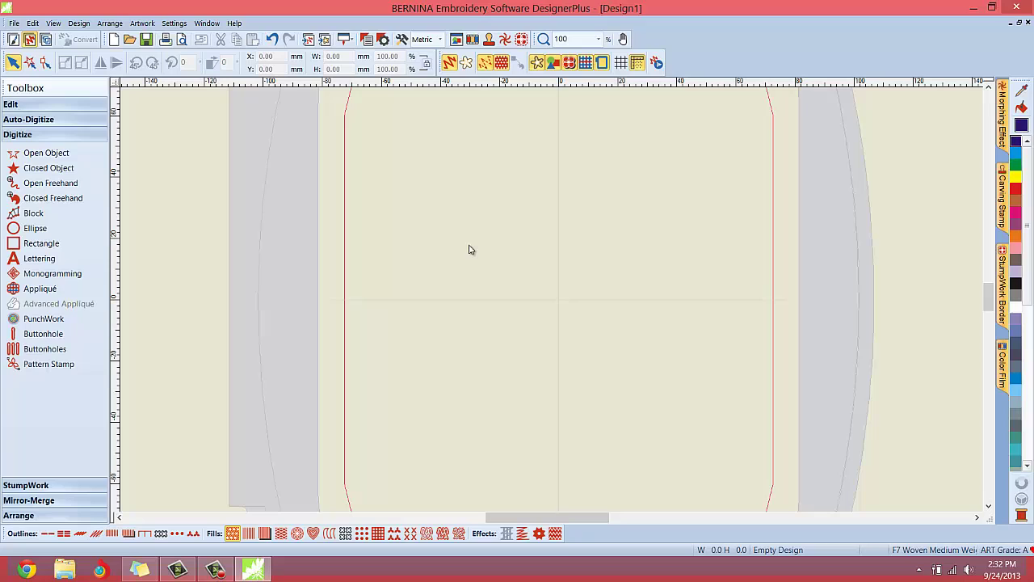
Step: Switch to the Artwork Canvas and open the Import window at the Mandala folder
left_click(13, 40)
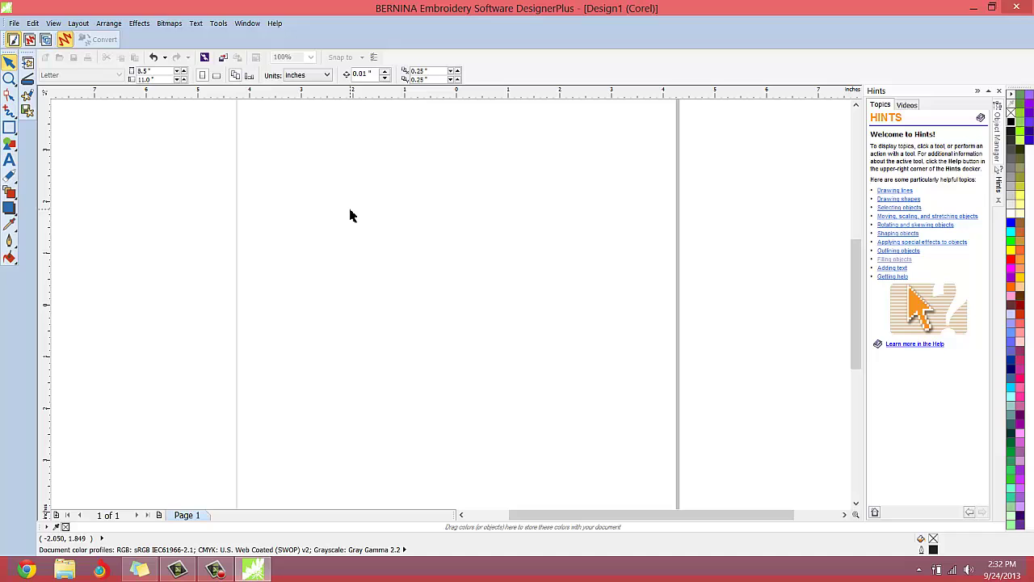
left_click(227, 61)
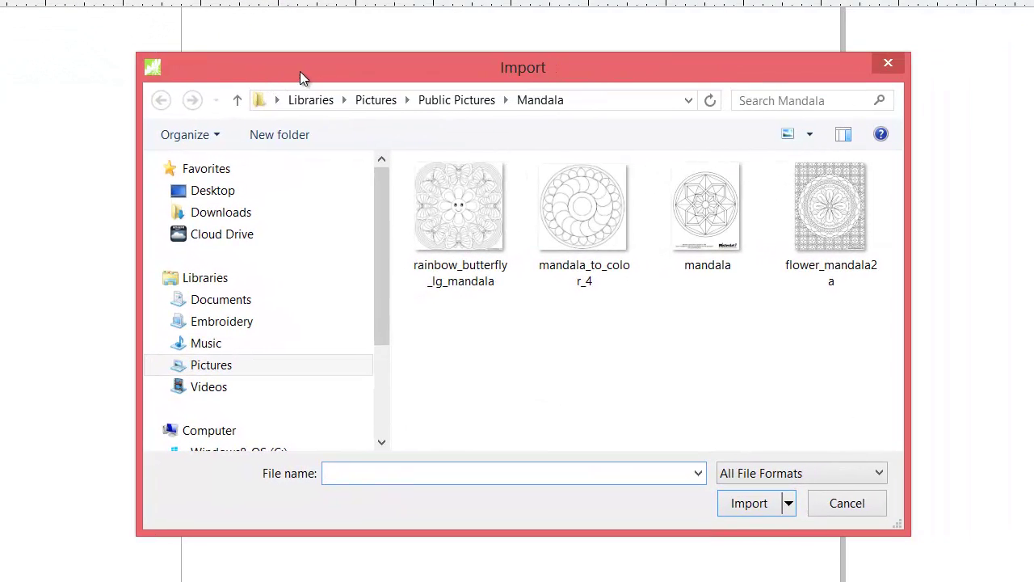
left_click_drag(300, 71, 298, 69)
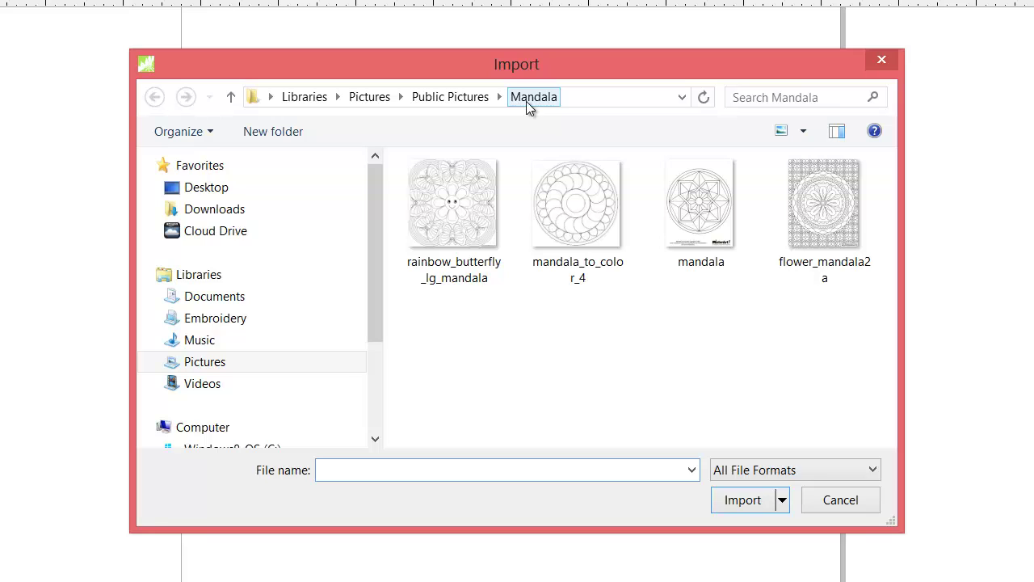
Step: Import mandala_to_color_4.jpg and place it centred on the page
left_click(594, 194)
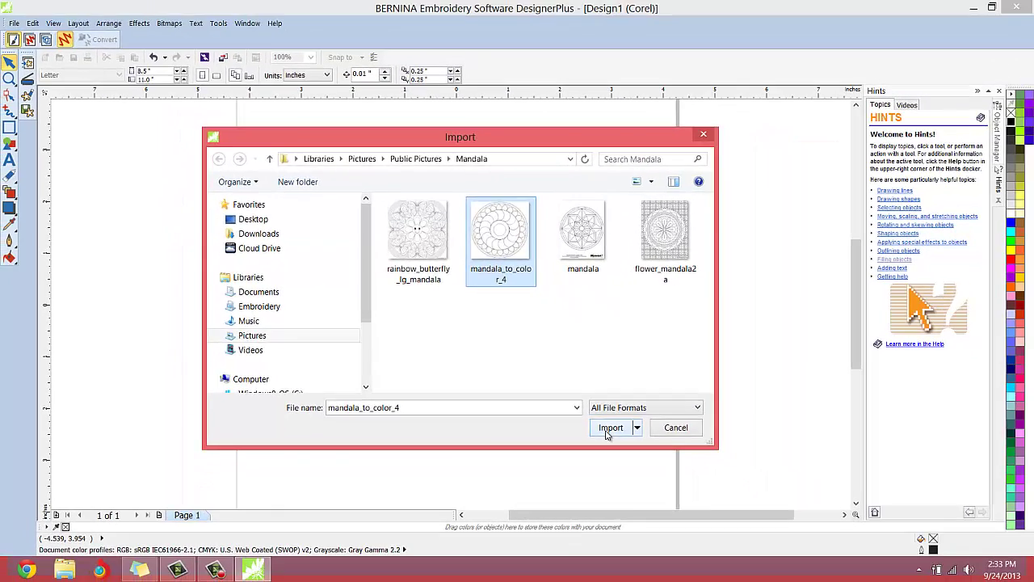
left_click(611, 428)
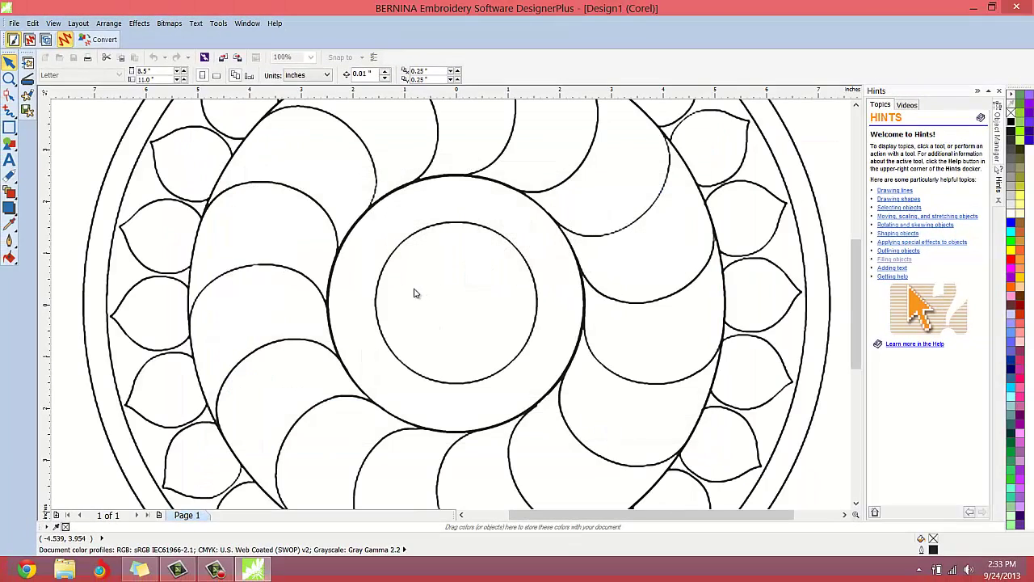
scroll(412, 292, "down", 3)
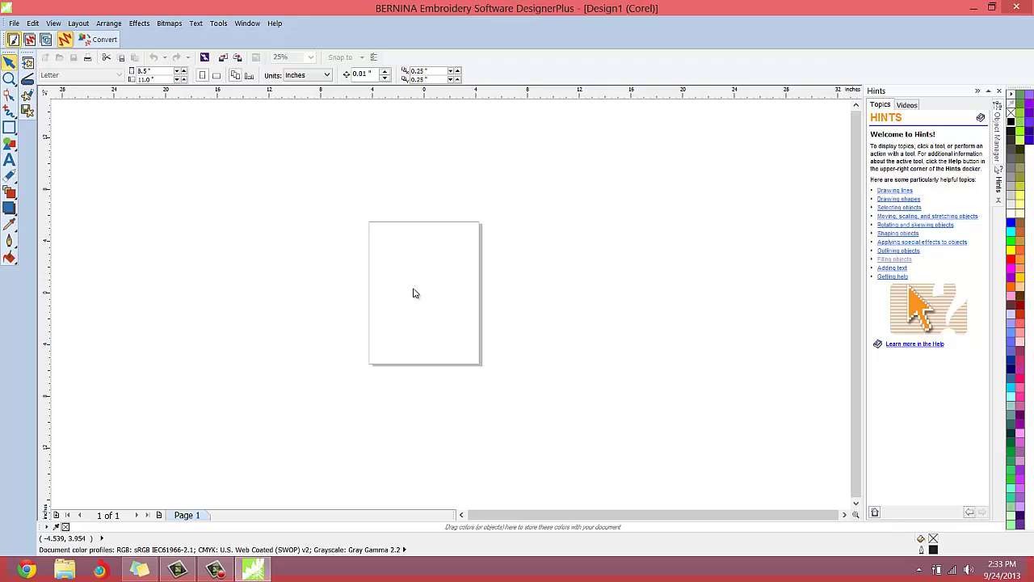
scroll(413, 293, "up", 4)
scroll(413, 292, "down", 4)
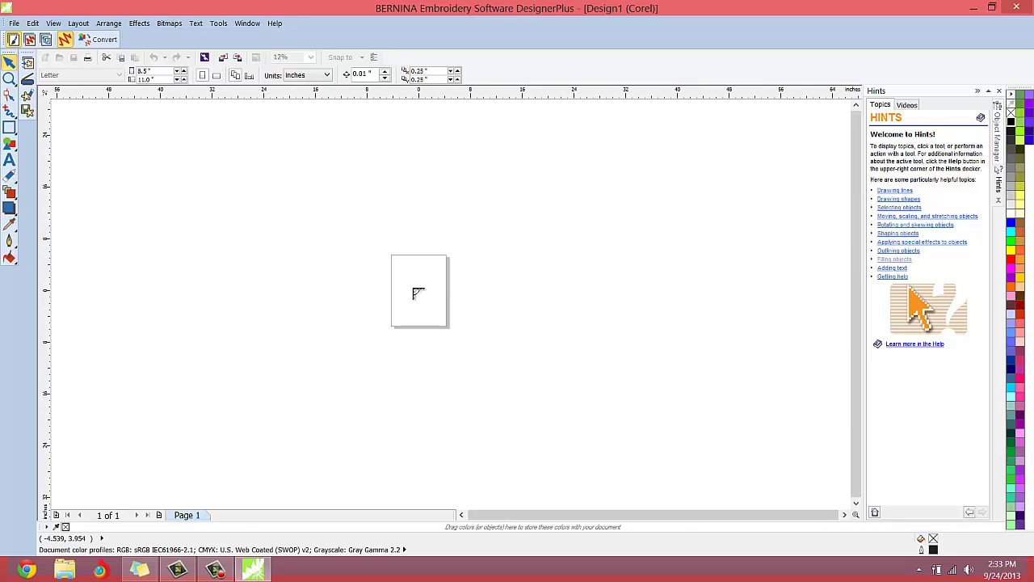
key("Return")
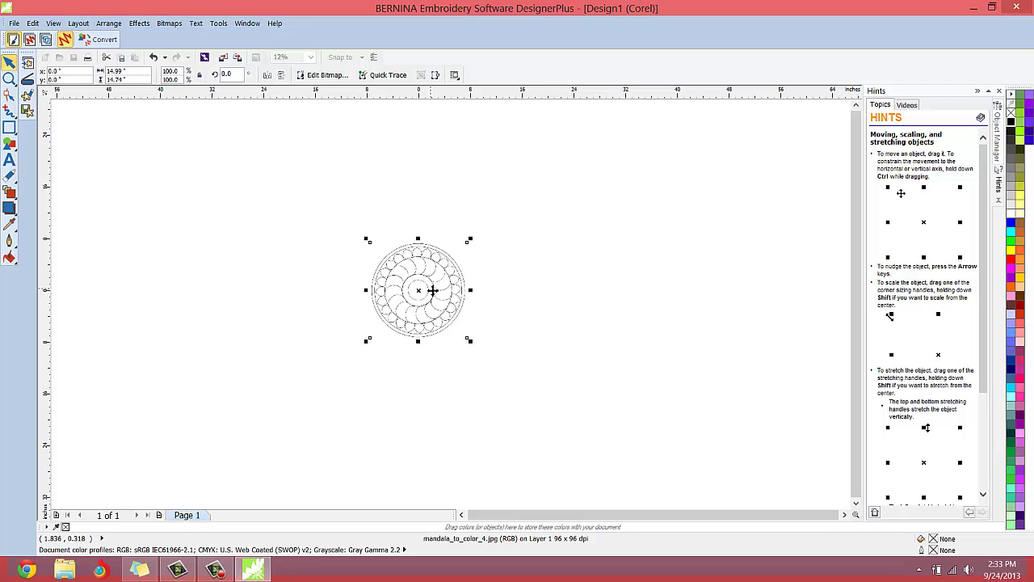
Step: Try Quick Trace on the mandala bitmap, zoom in to inspect, and show the Object Manager
left_click(380, 75)
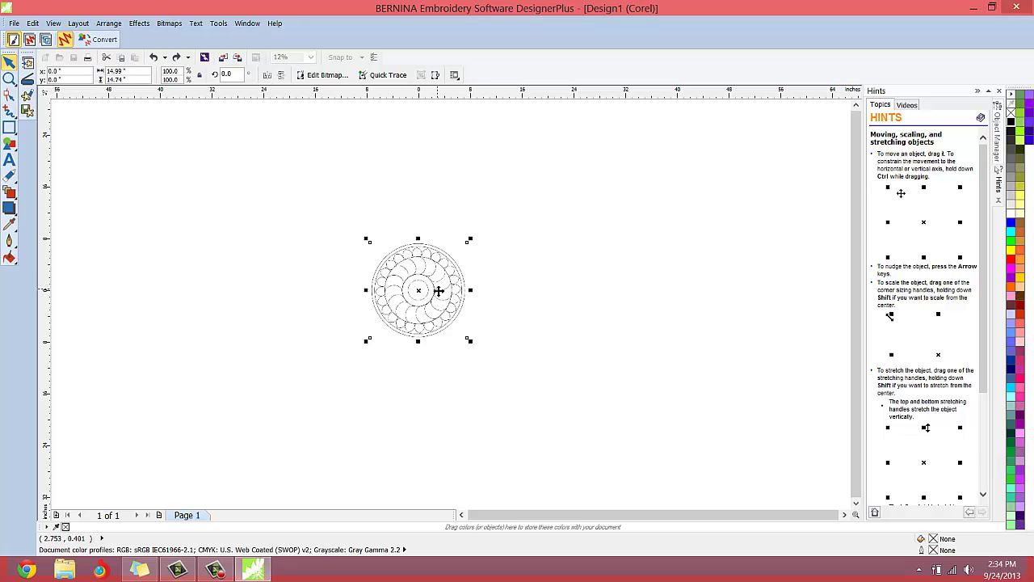
scroll(436, 289, "up", 8)
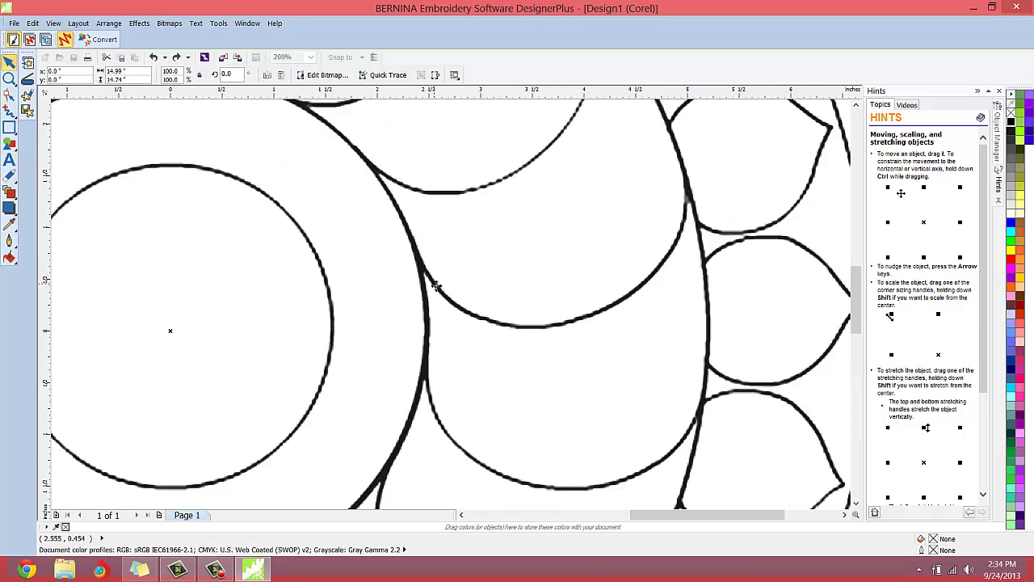
scroll(437, 287, "down", 4)
scroll(436, 286, "down", 2)
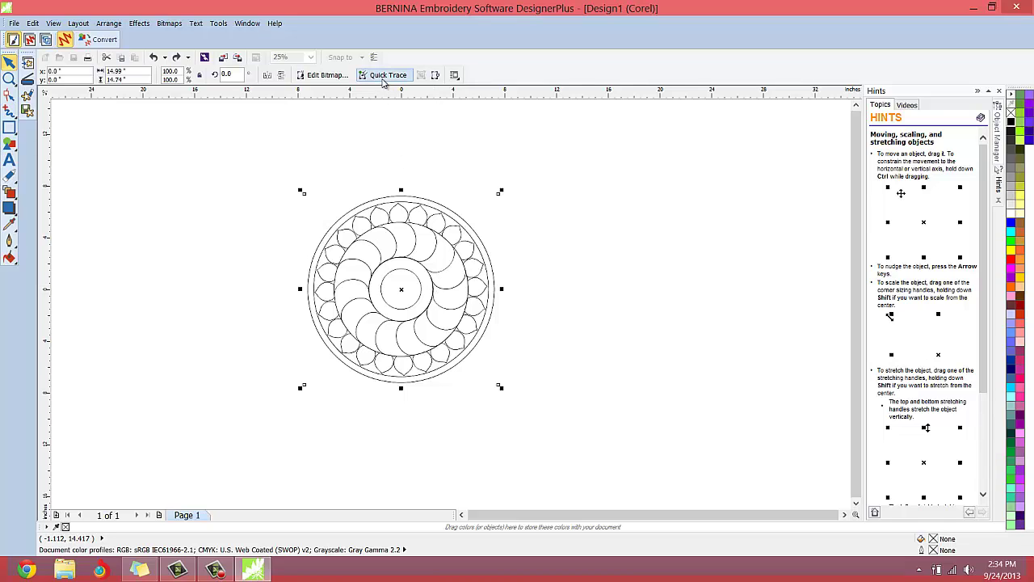
left_click(999, 137)
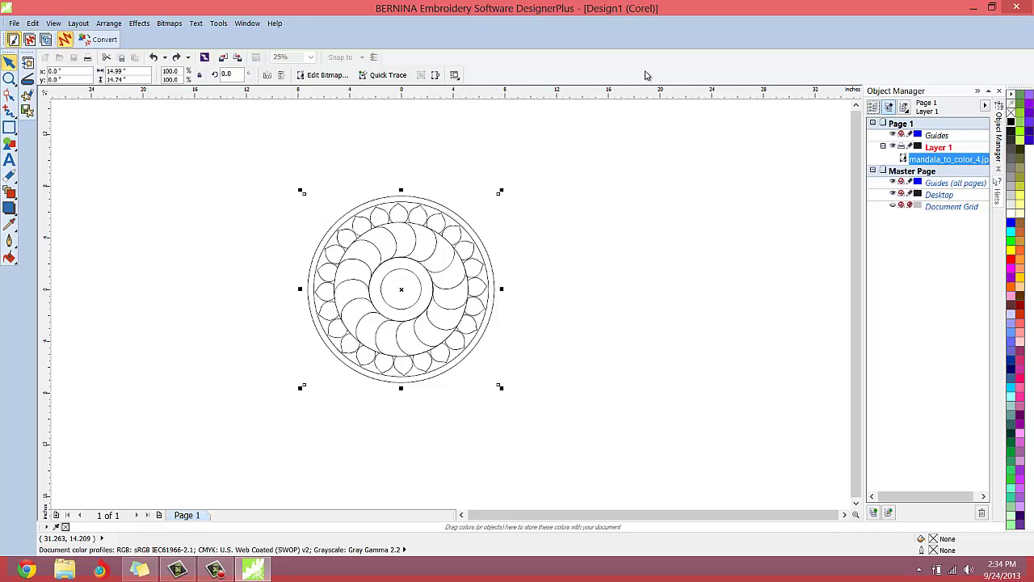
Step: Quick Trace the mandala into a group of 51 curves and delete the original bitmap
left_click(391, 75)
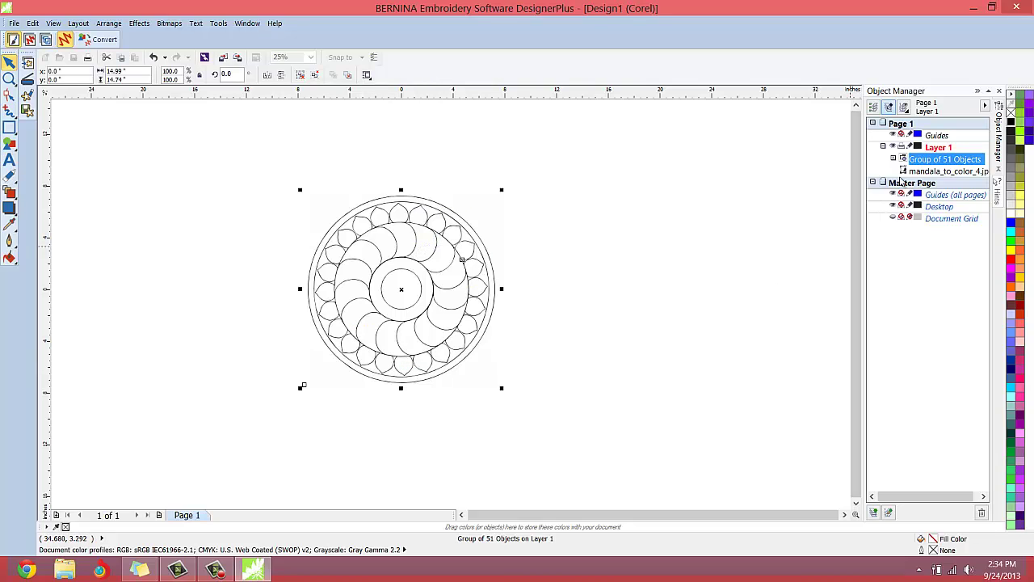
left_click(892, 159)
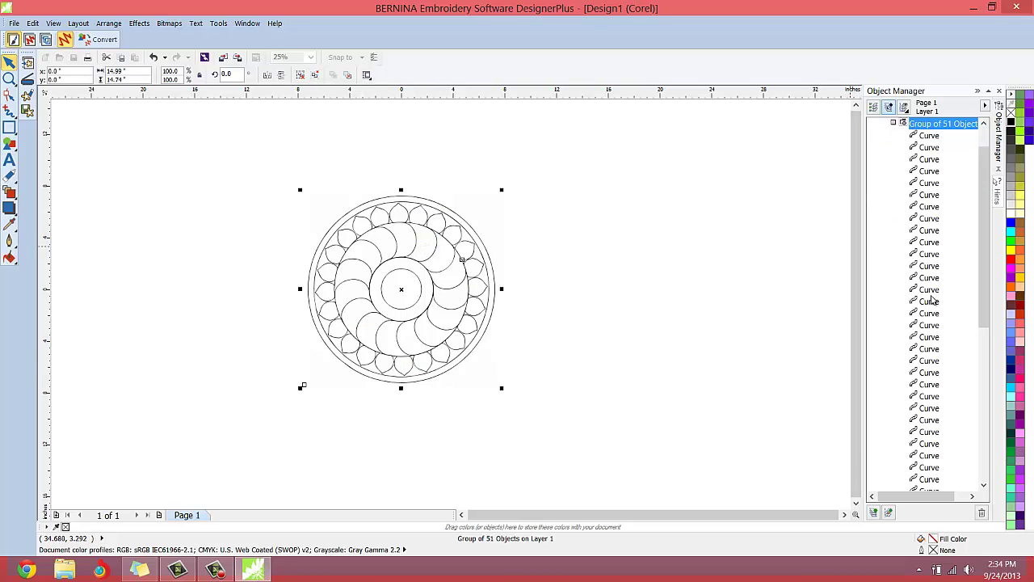
scroll(933, 299, "up", 2)
left_click(893, 159)
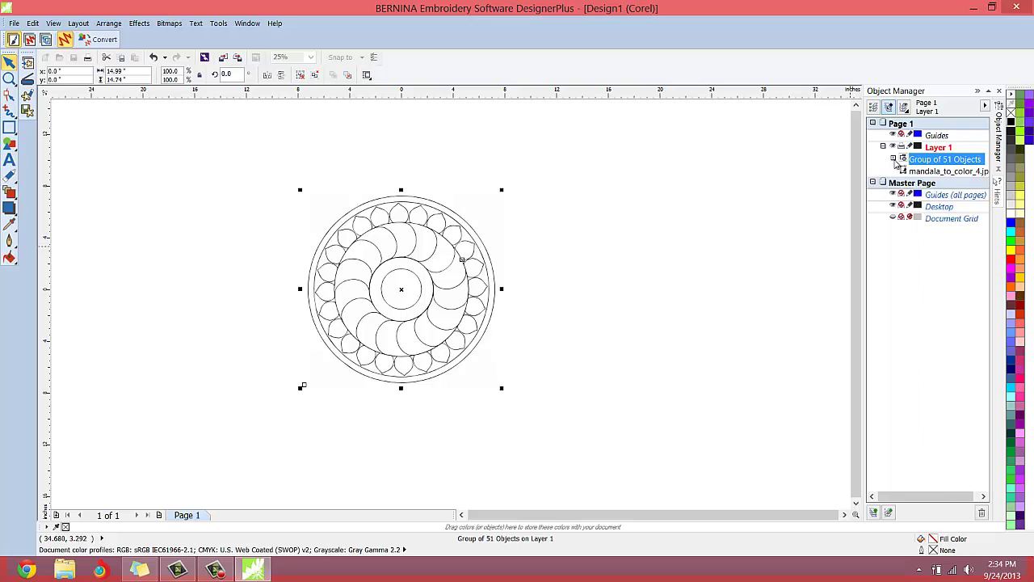
left_click(913, 172)
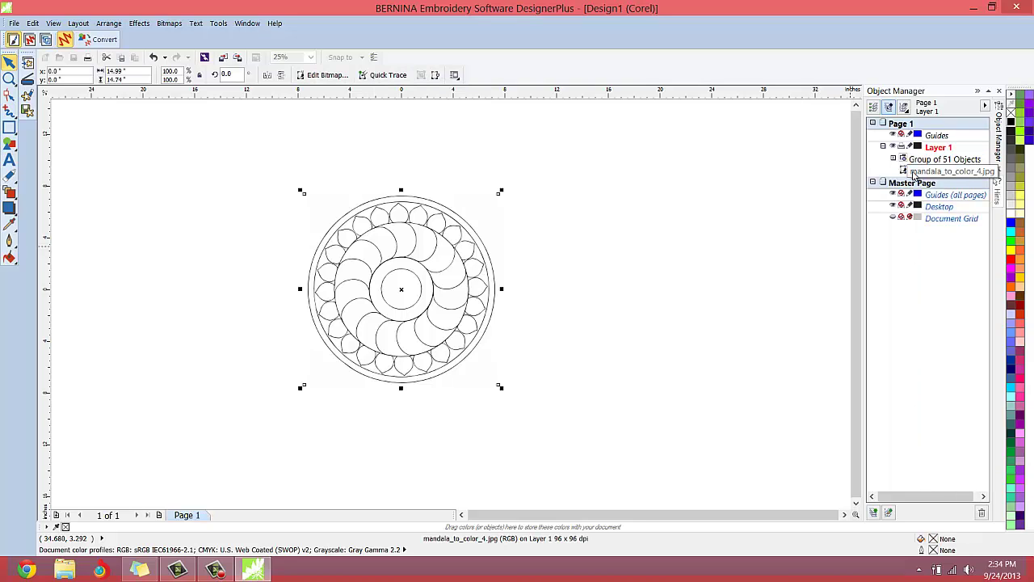
key("Delete")
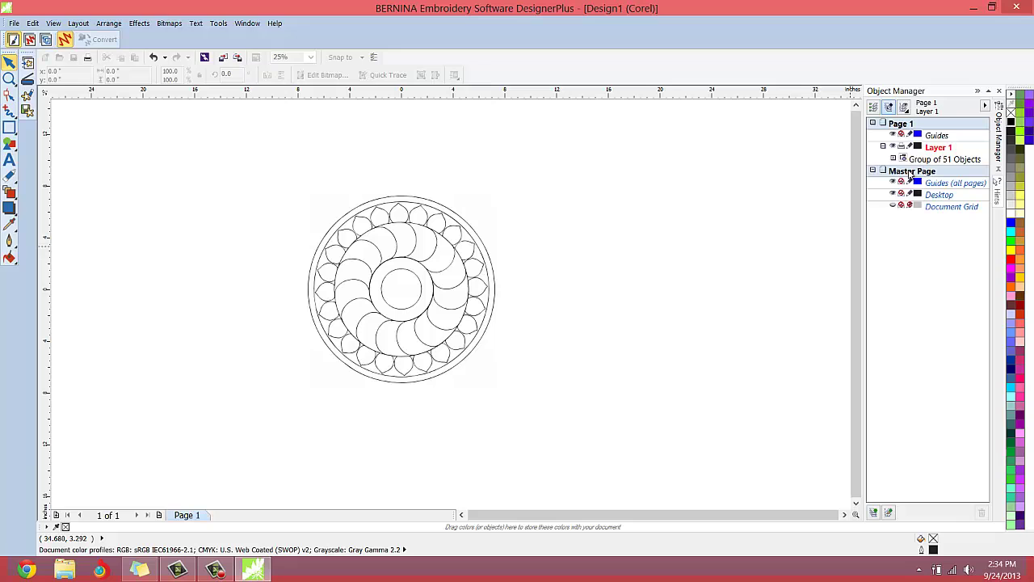
left_click(913, 160)
scroll(407, 250, "up", 5)
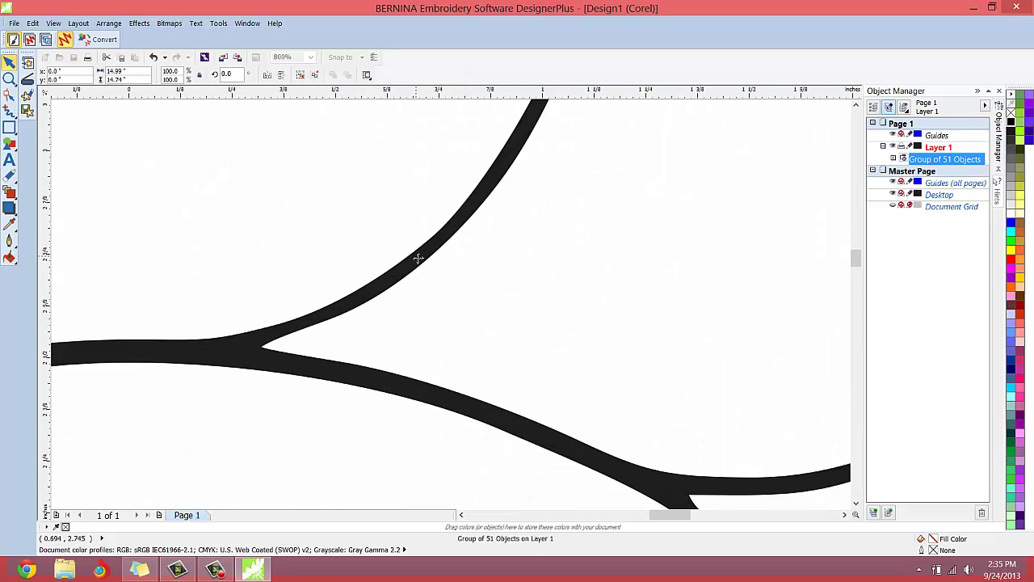
scroll(418, 259, "up", 2)
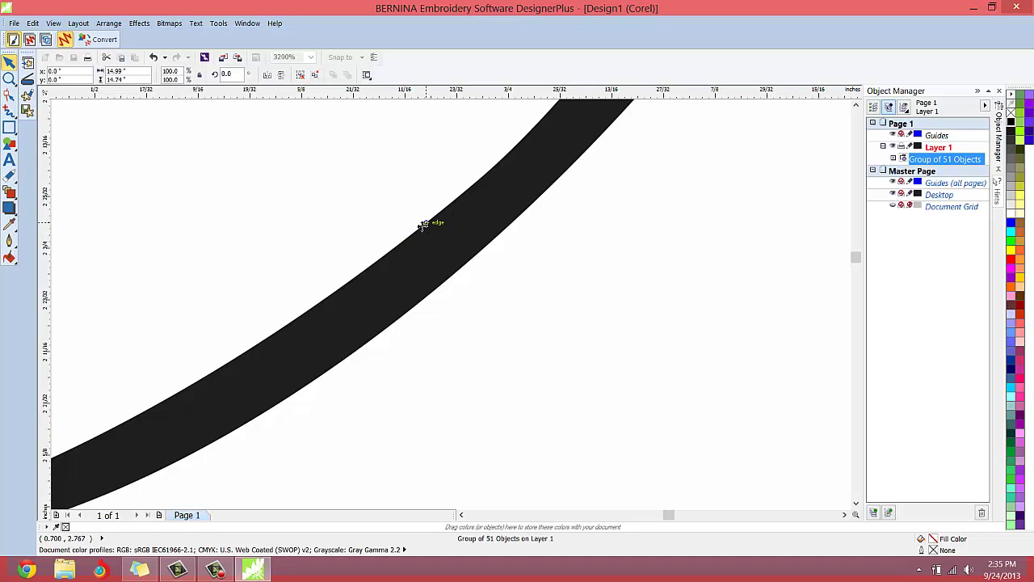
scroll(389, 256, "down", 3)
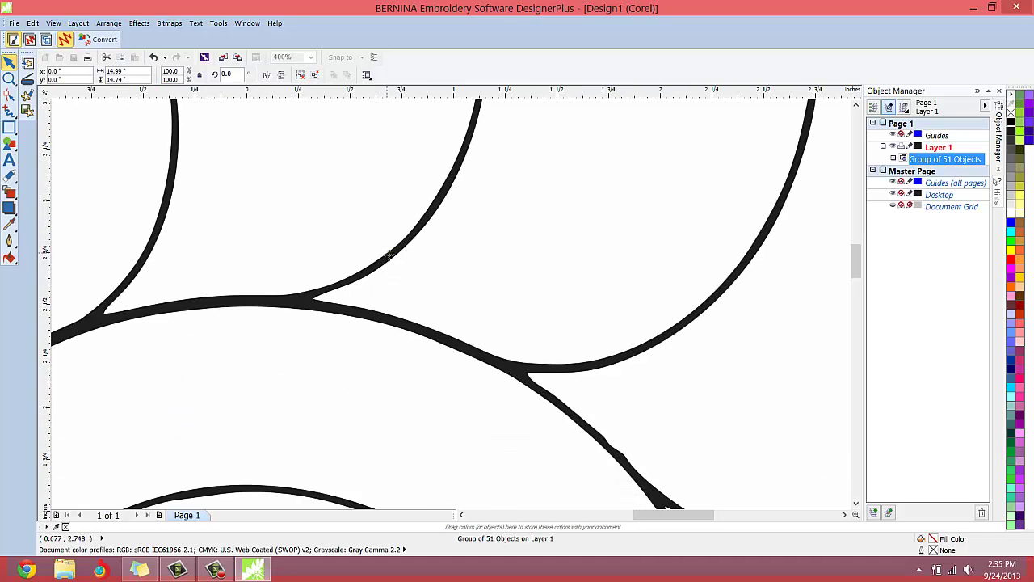
scroll(388, 255, "down", 1)
scroll(389, 260, "down", 3)
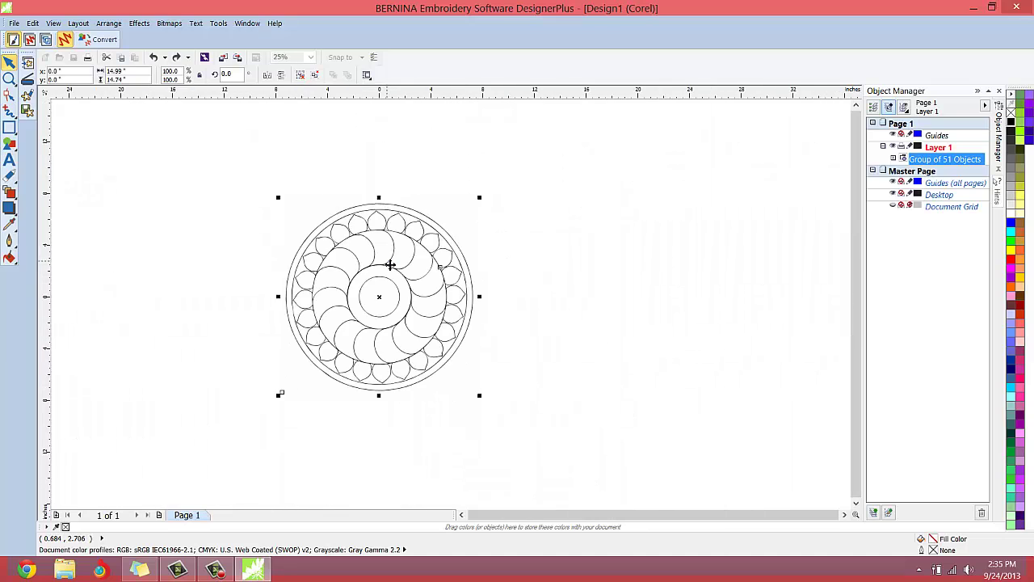
scroll(382, 297, "up", 1)
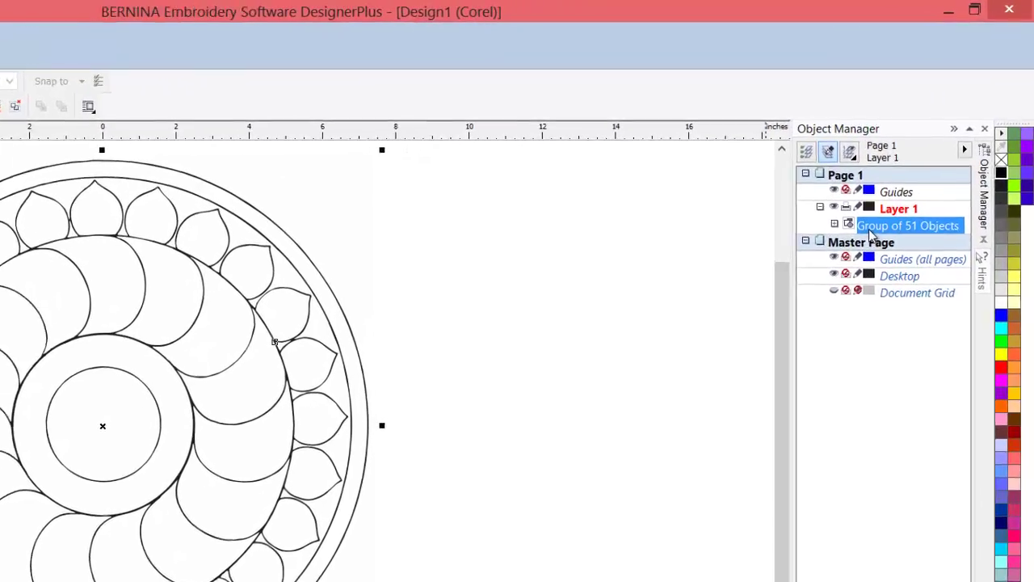
Step: Apply Ungroup All to the Group of 51 Objects, then deselect the curves
right_click(917, 162)
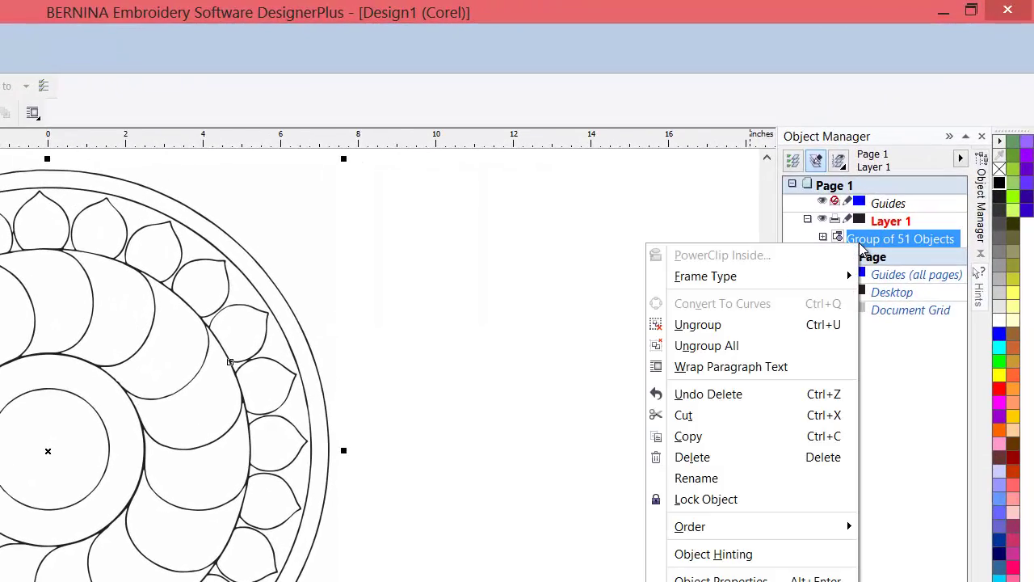
left_click(822, 236)
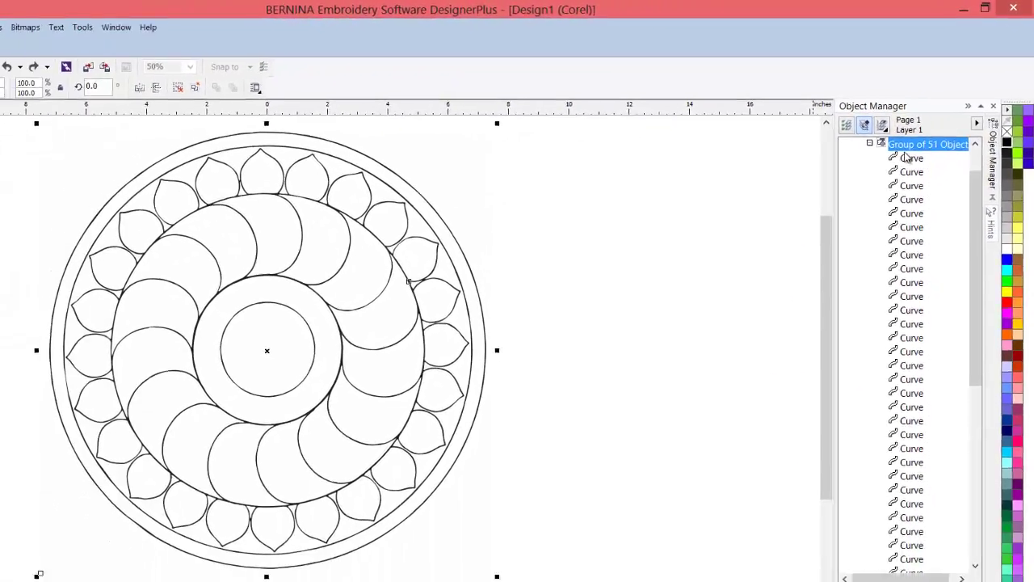
right_click(906, 146)
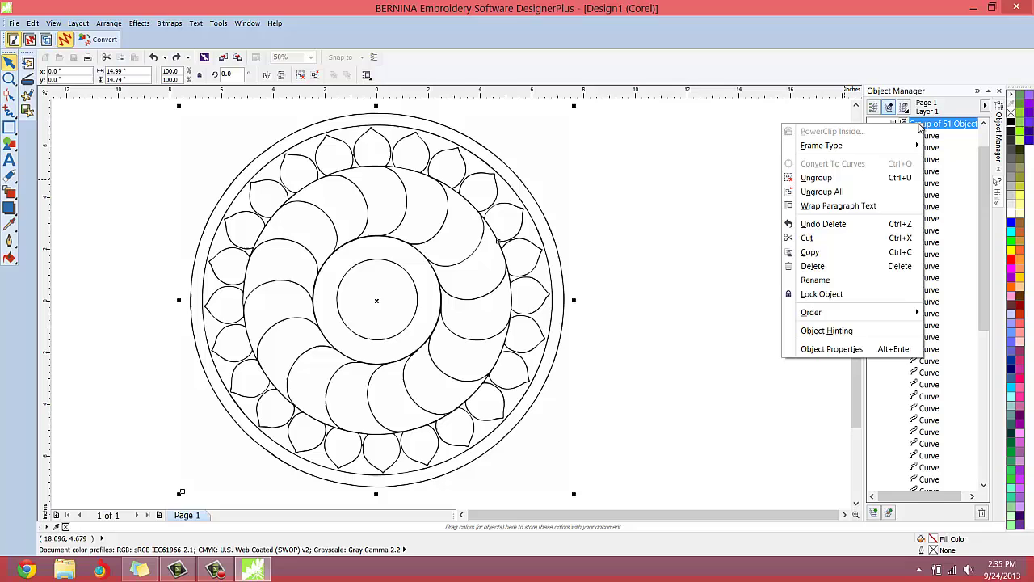
left_click(828, 191)
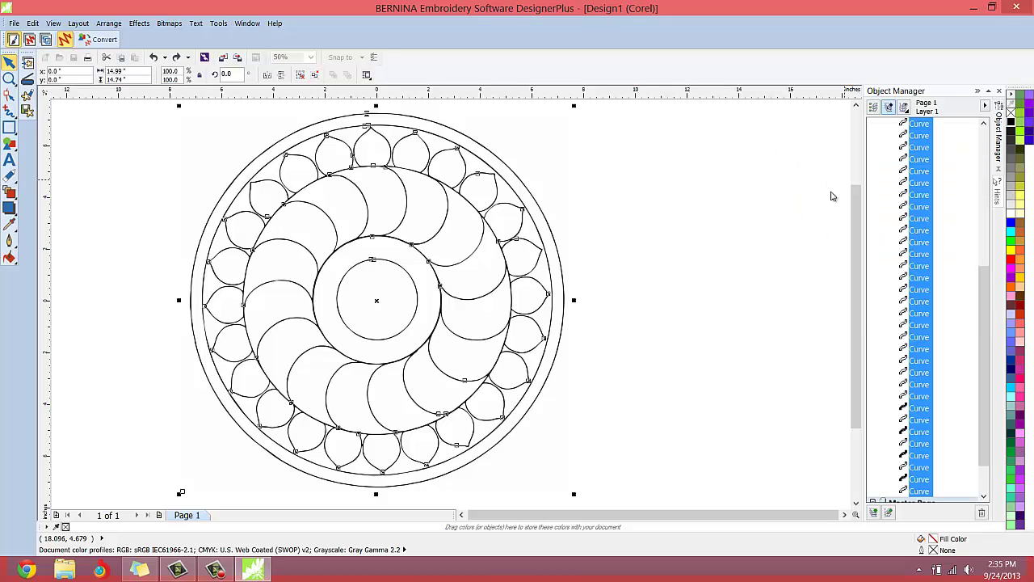
left_click(820, 209)
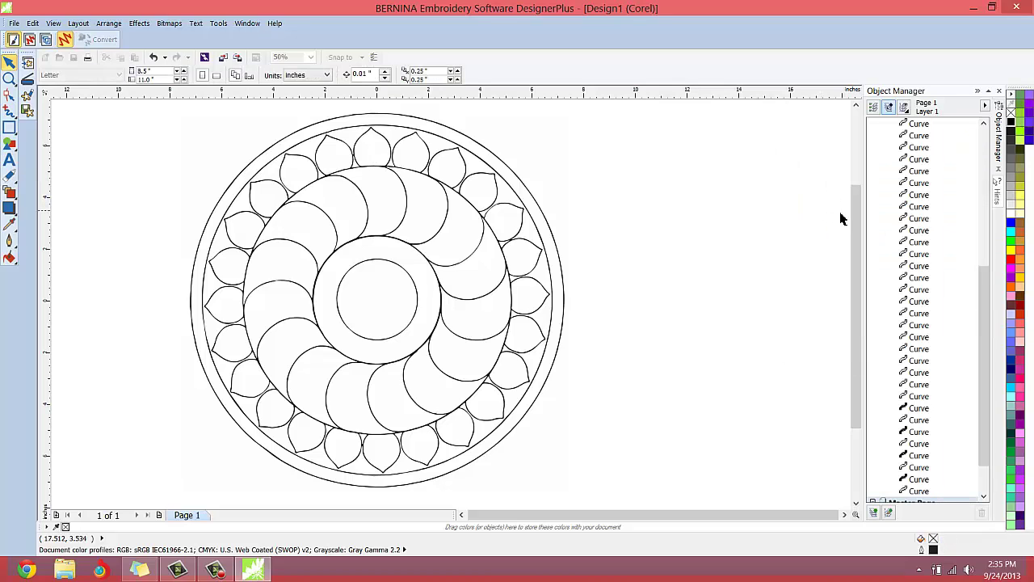
left_click_drag(857, 219, 858, 213)
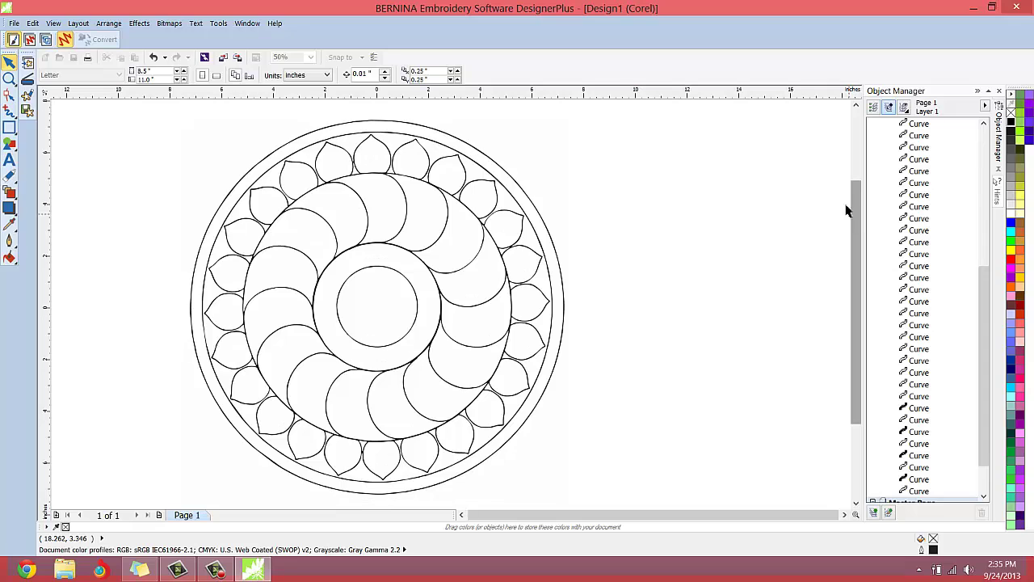
Step: Delete the background shape, thick outer ring, remaining outer circle and black fill behind the petals
left_click(514, 156)
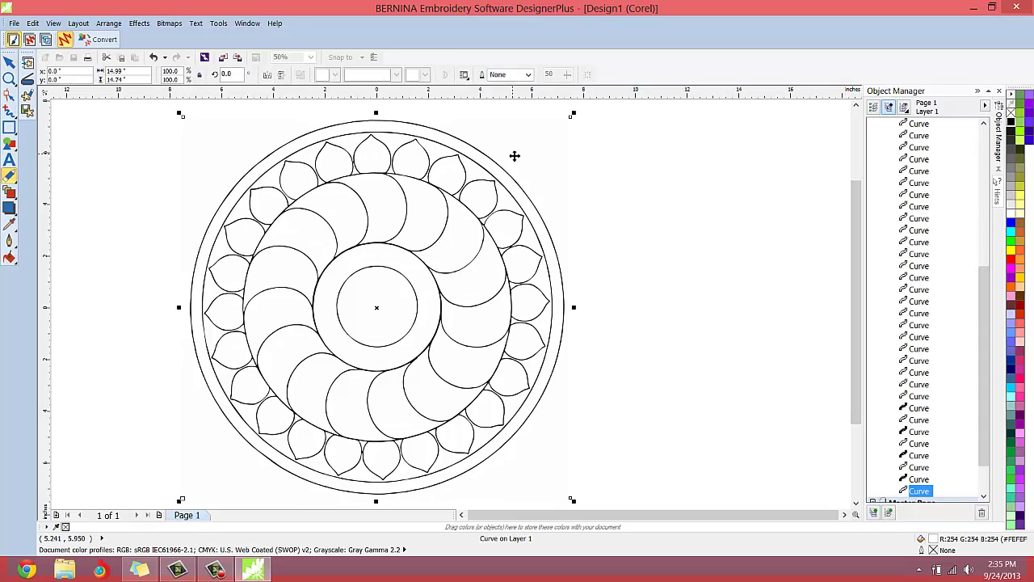
left_click(1010, 223)
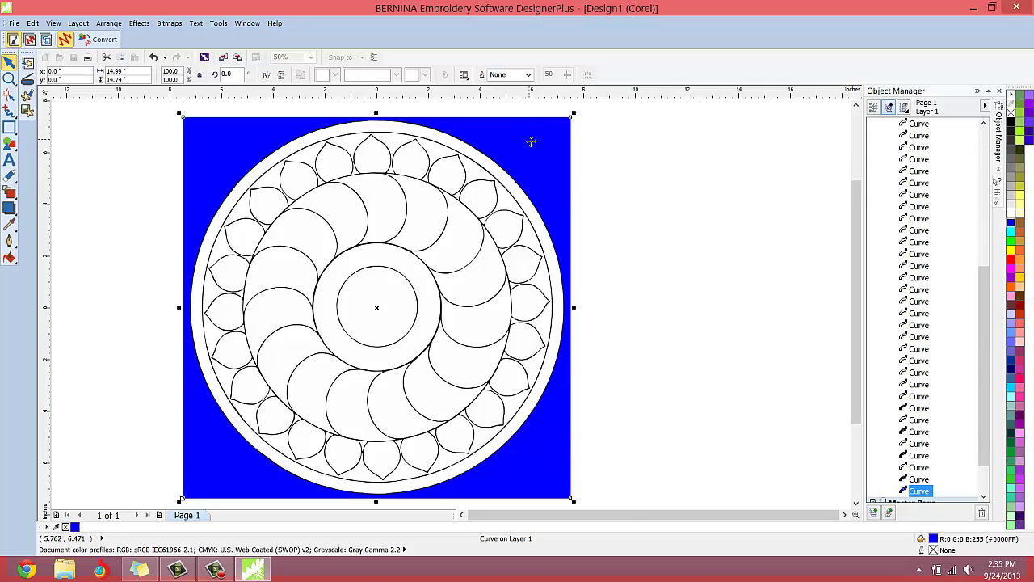
key("Delete")
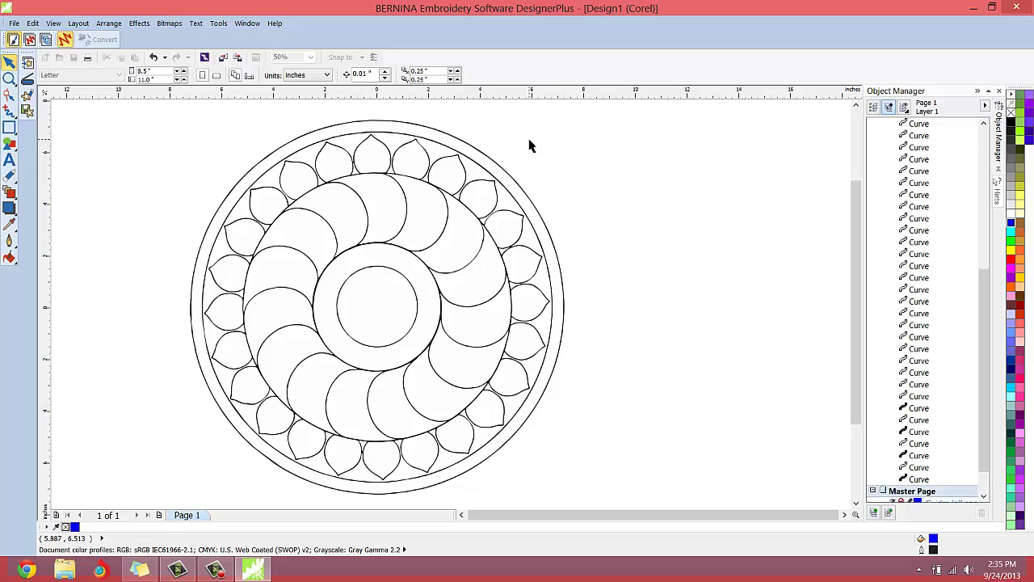
left_click(517, 198)
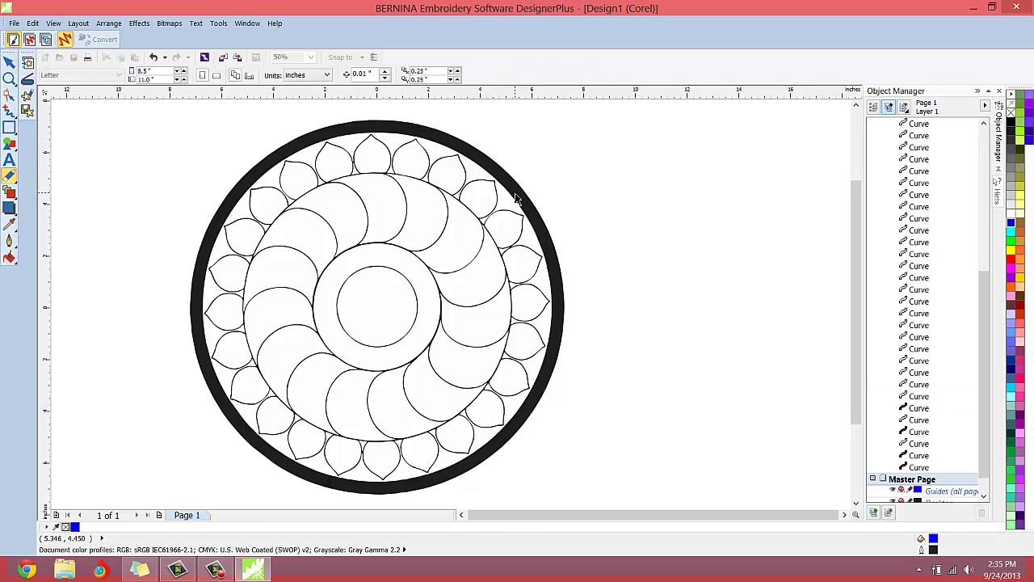
key("Delete")
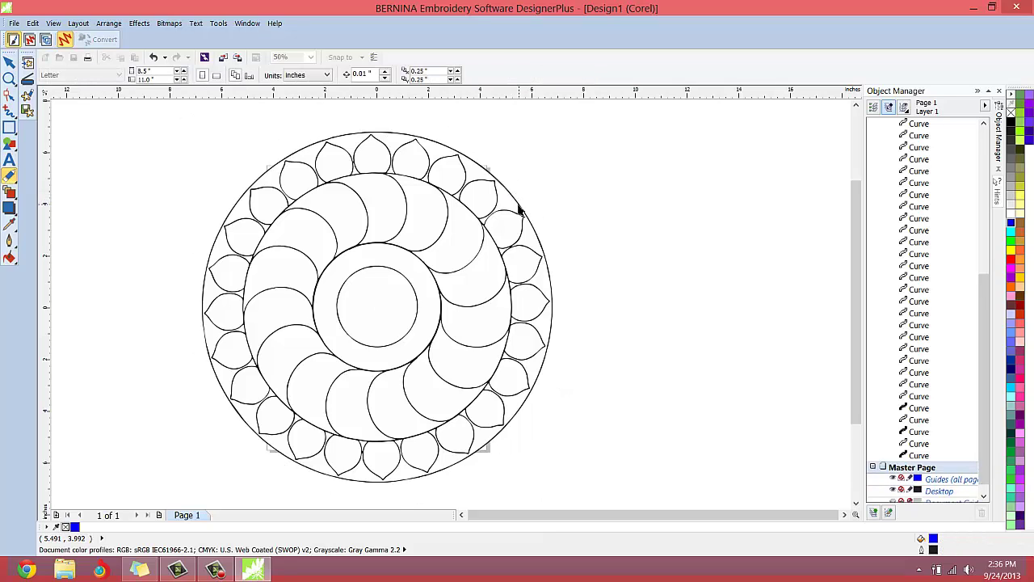
left_click(514, 204)
key("Delete")
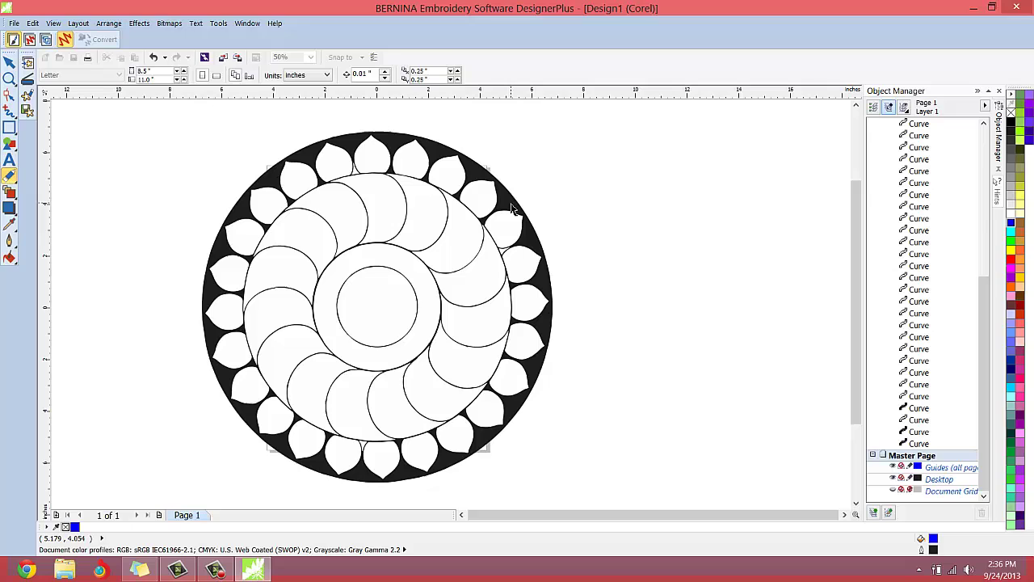
left_click(510, 208)
key("Delete")
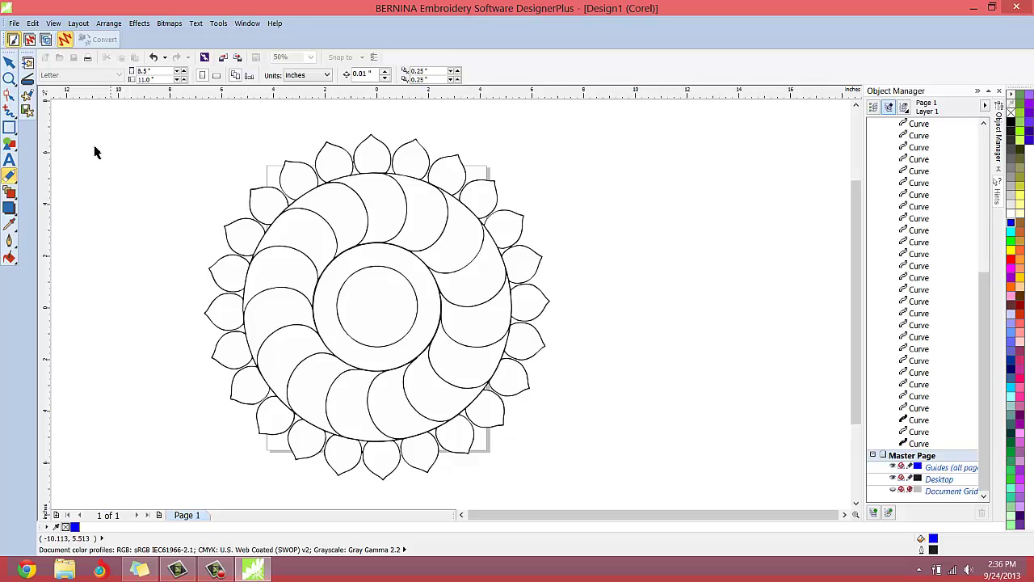
Step: Fill the top-left outer petal red, briefly testing white before restoring red
left_click(17, 64)
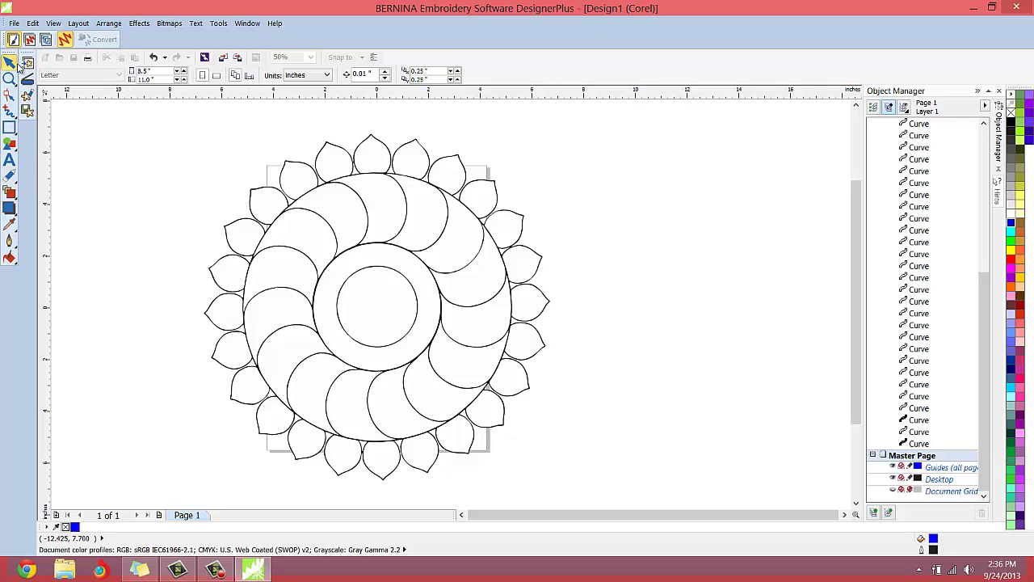
left_click(278, 204)
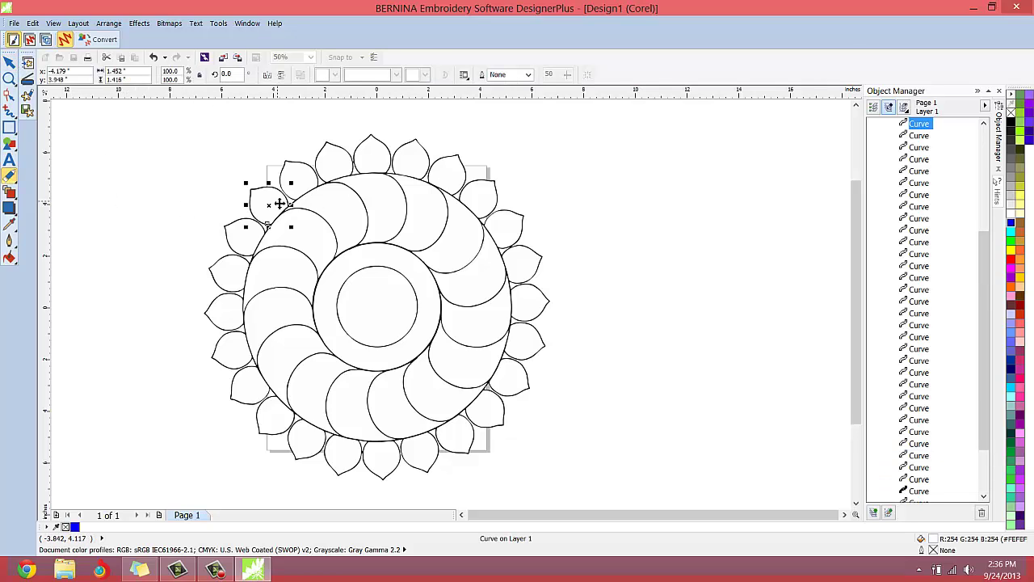
left_click(1010, 258)
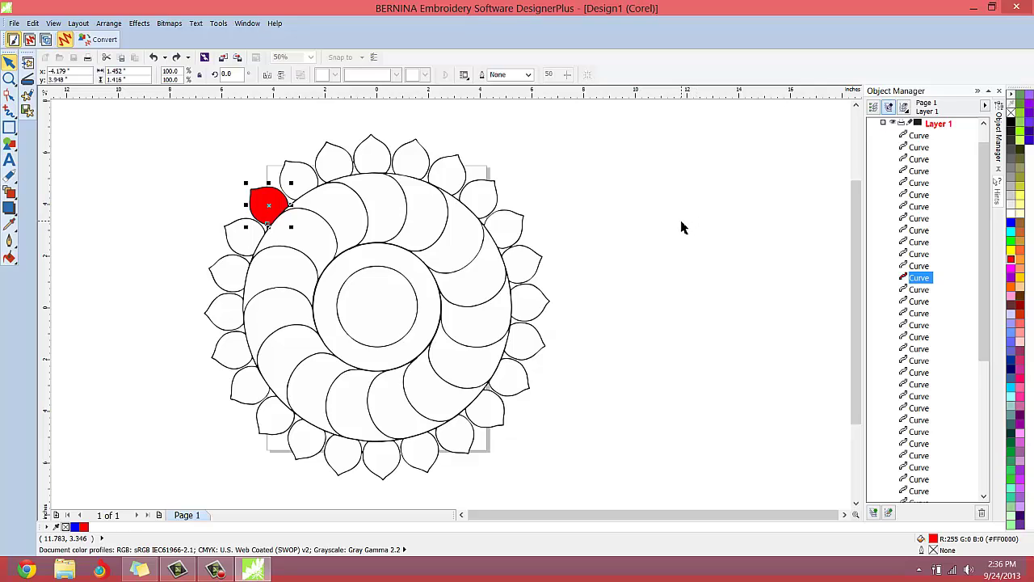
left_click(10, 225)
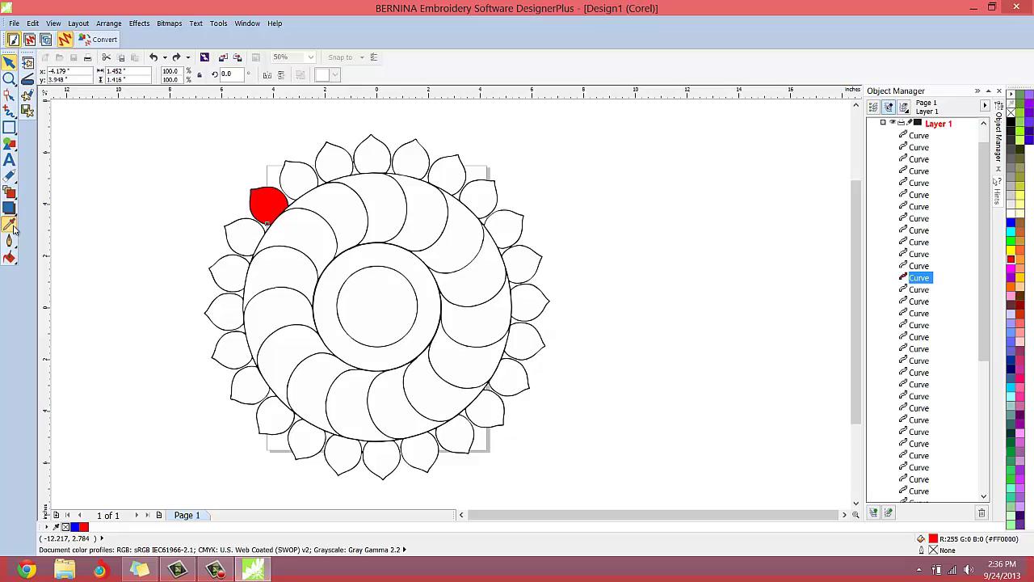
left_click(262, 202)
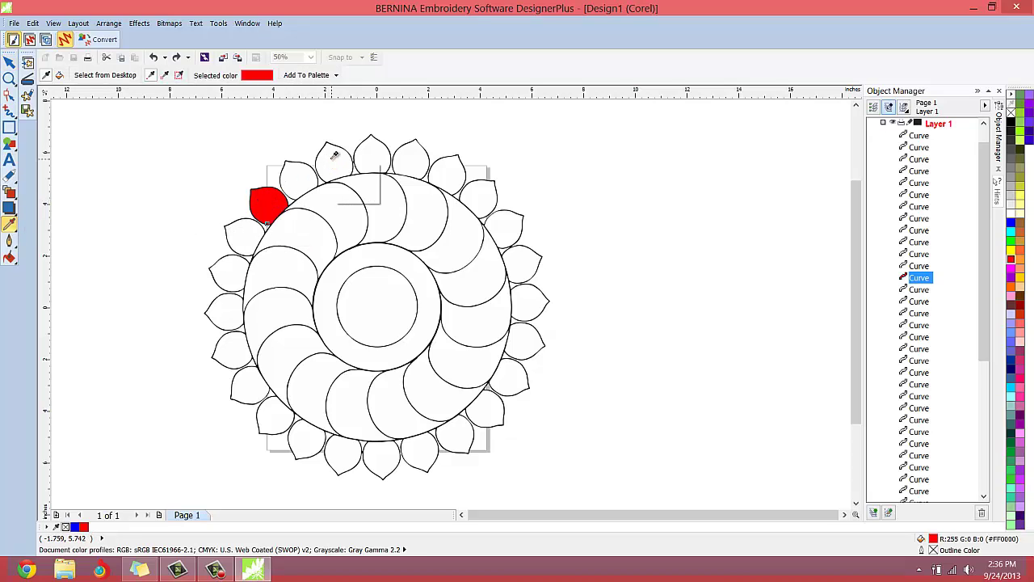
left_click(327, 158)
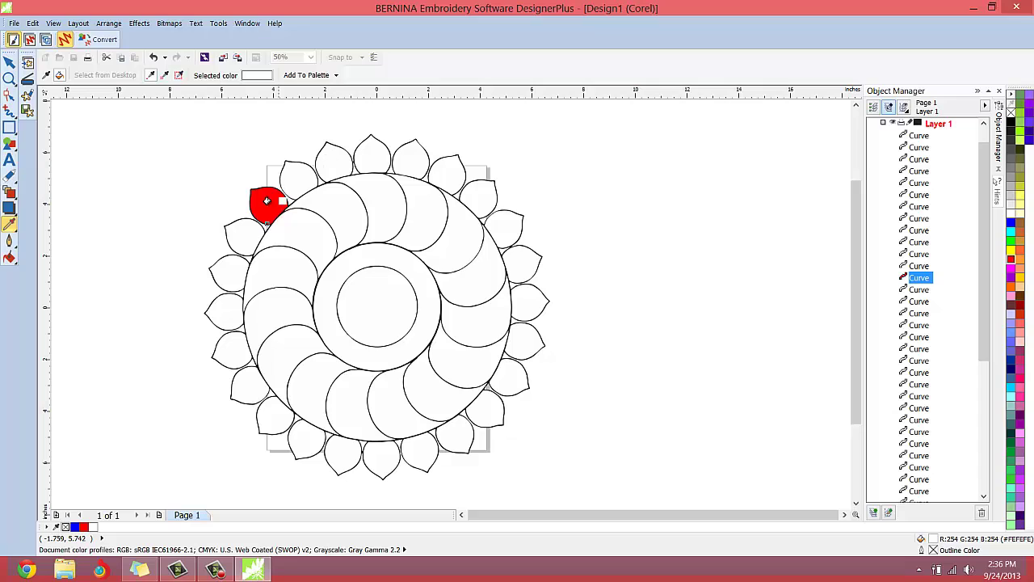
left_click(266, 201)
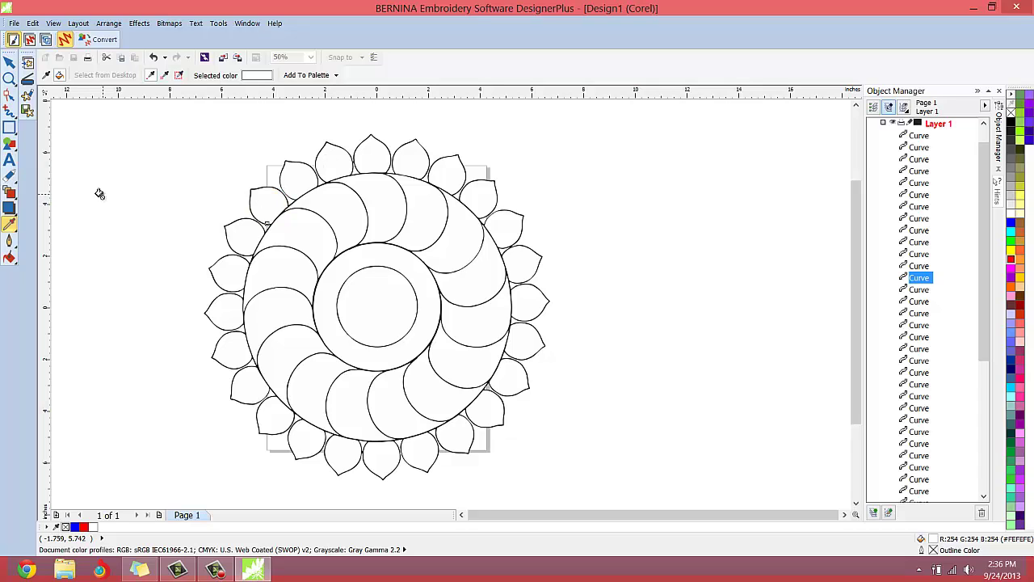
left_click(9, 62)
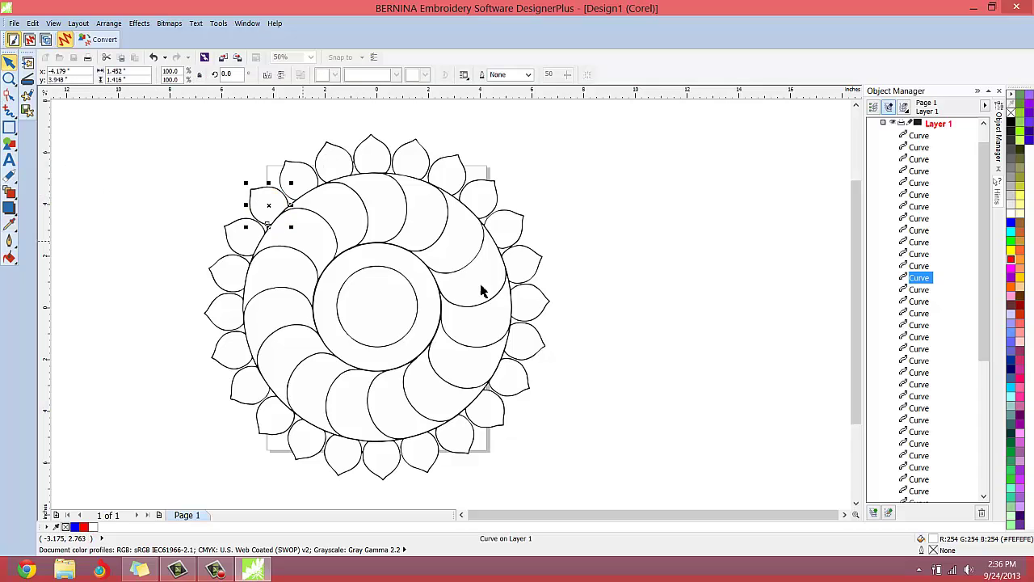
left_click(1010, 261)
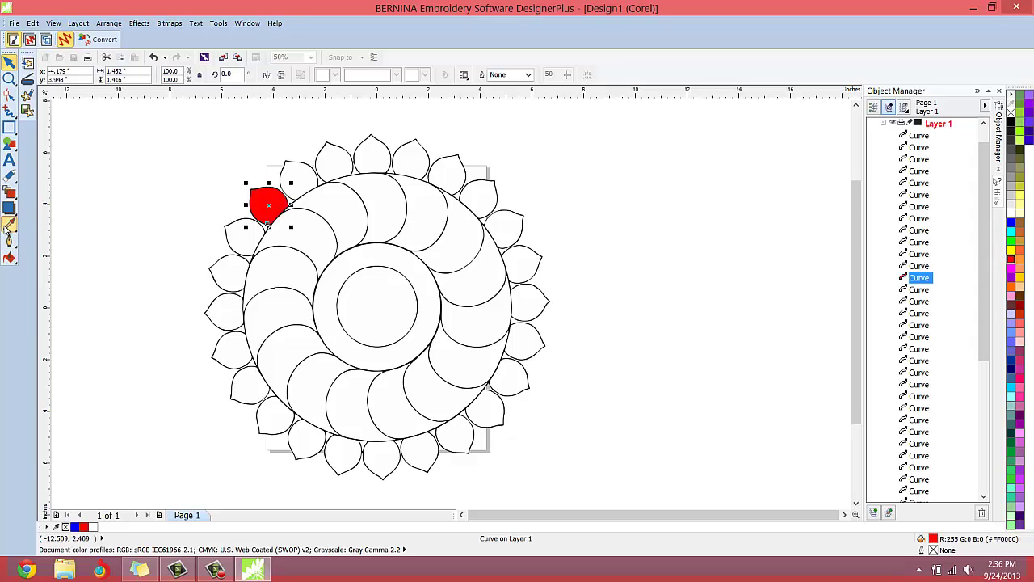
Step: Sample the red and bucket-fill every other outer petal around the ring red
left_click(9, 224)
left_click(238, 193)
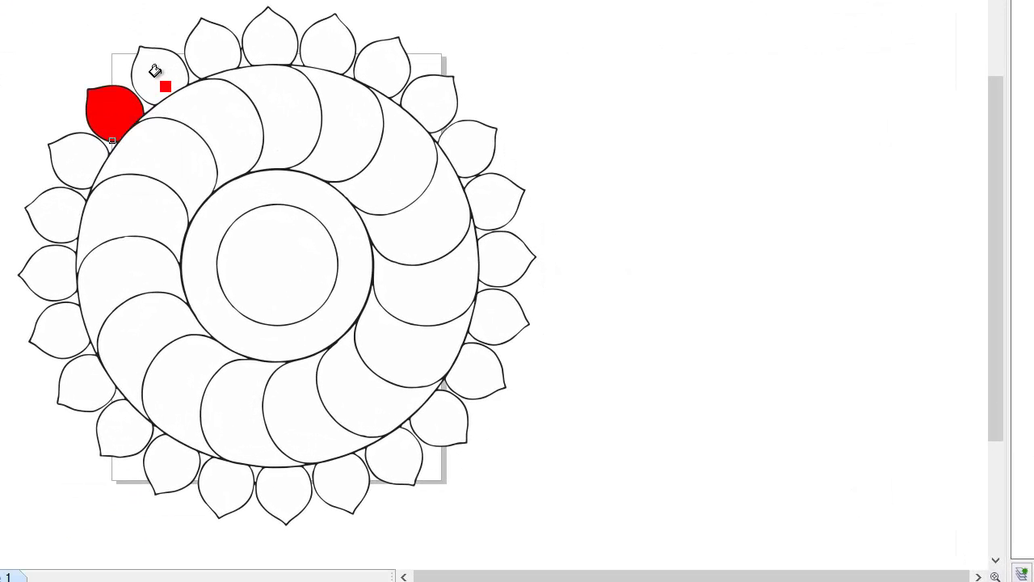
left_click(216, 46)
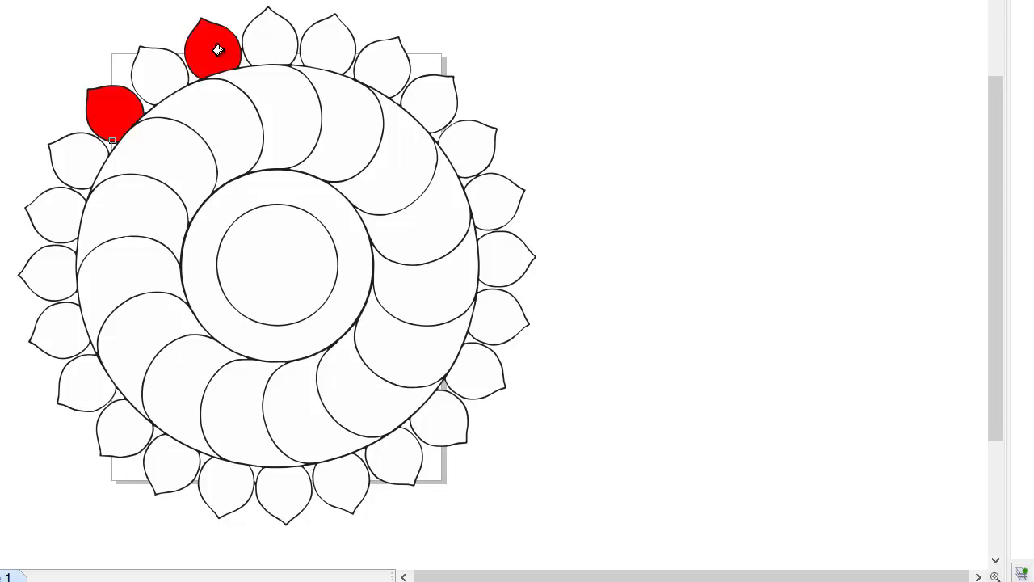
left_click(314, 40)
left_click(427, 102)
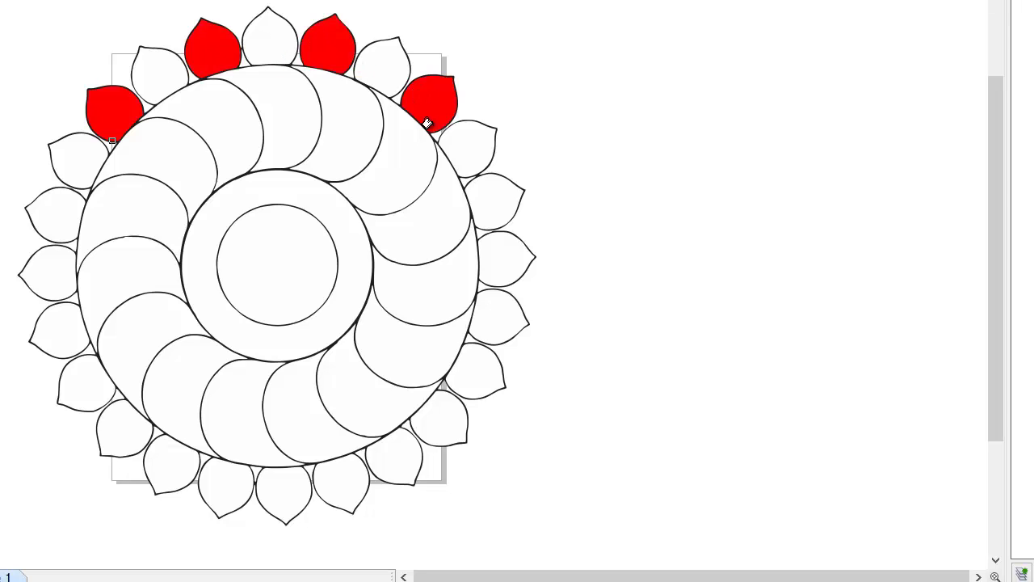
left_click(493, 199)
left_click(485, 307)
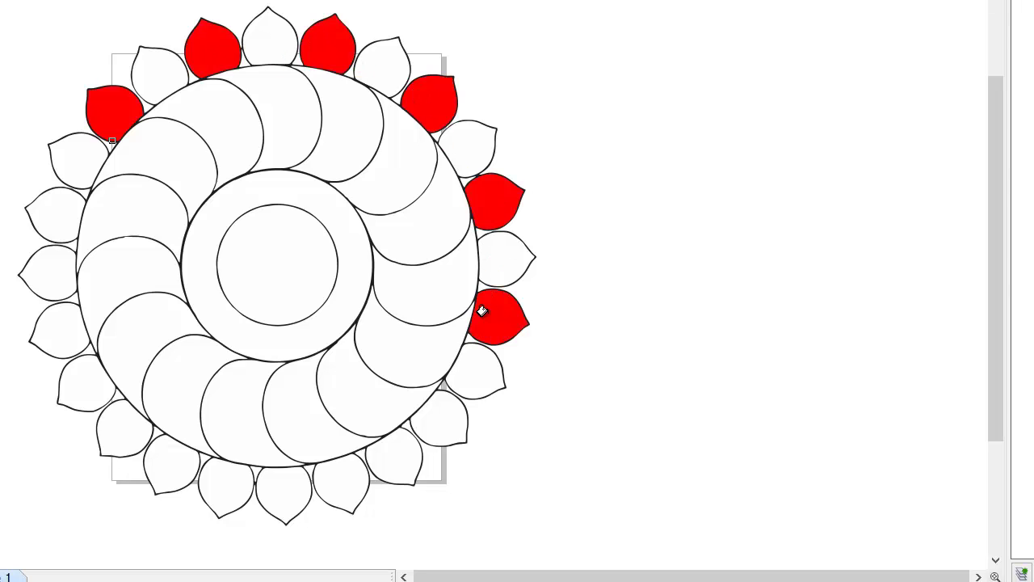
left_click(427, 436)
left_click(332, 491)
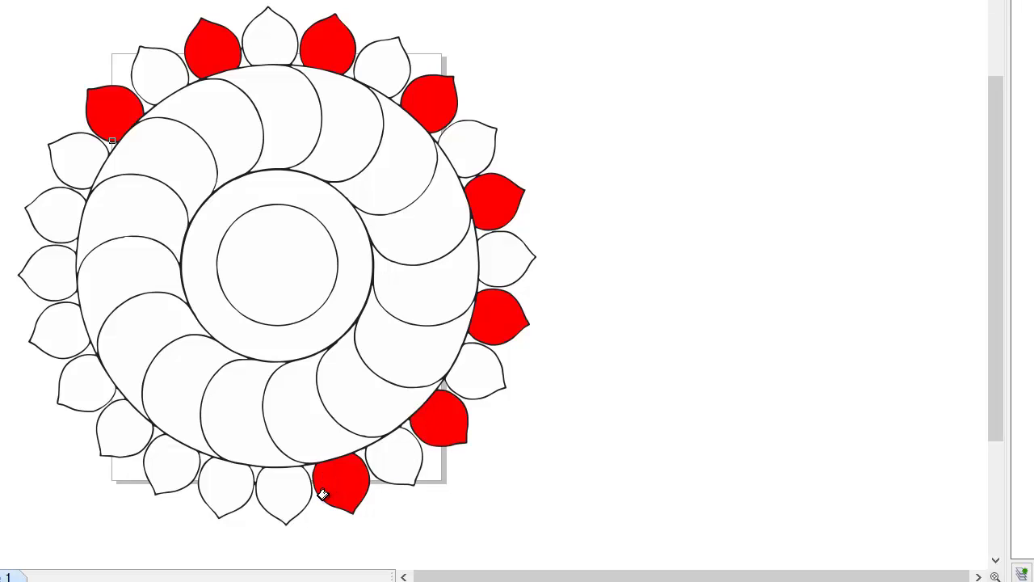
left_click(221, 484)
left_click(121, 431)
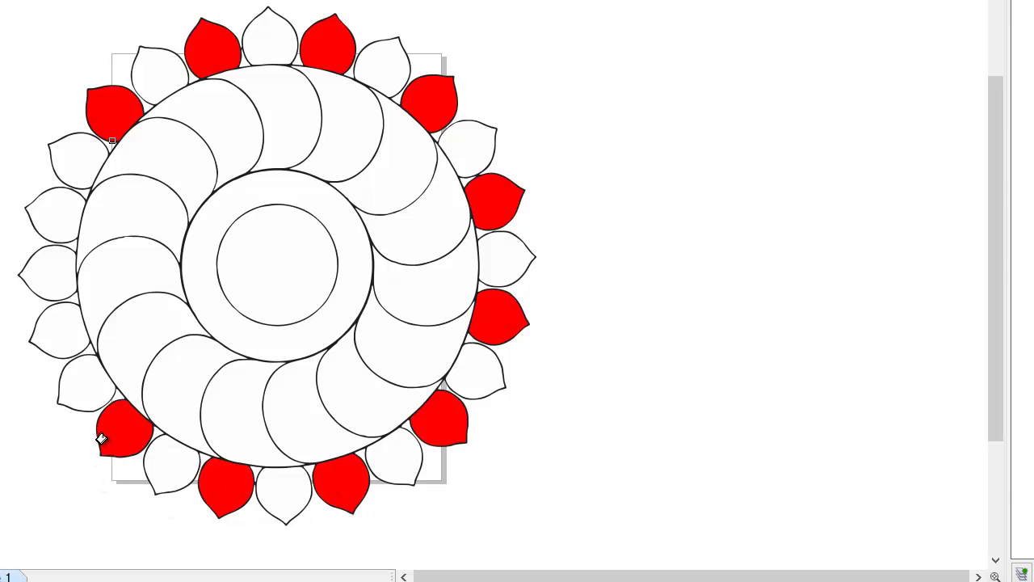
left_click(51, 333)
left_click(55, 212)
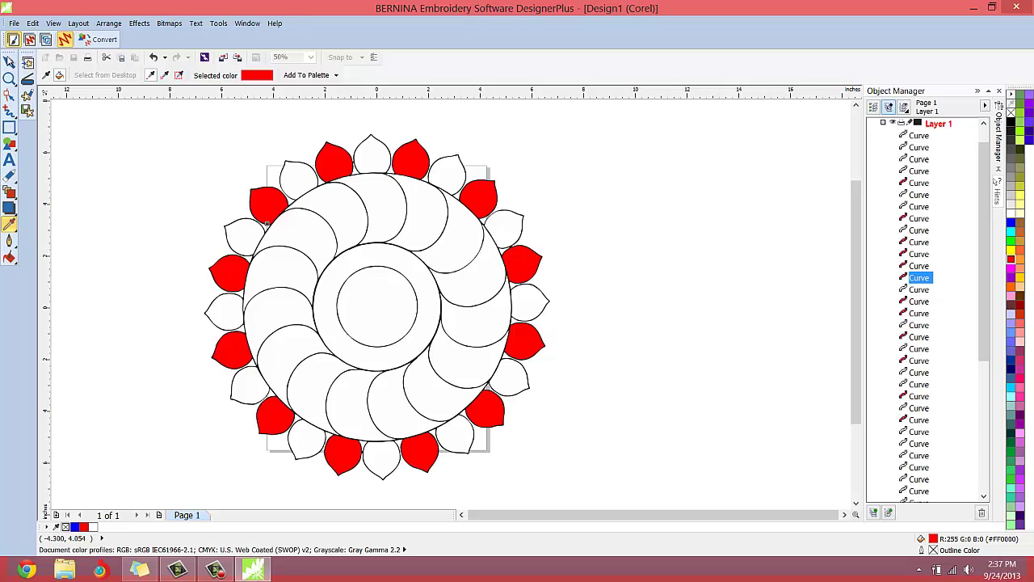
Step: Fill the small top-left white petal yellow and sample that yellow with the eyedropper
left_click(8, 65)
left_click(296, 185)
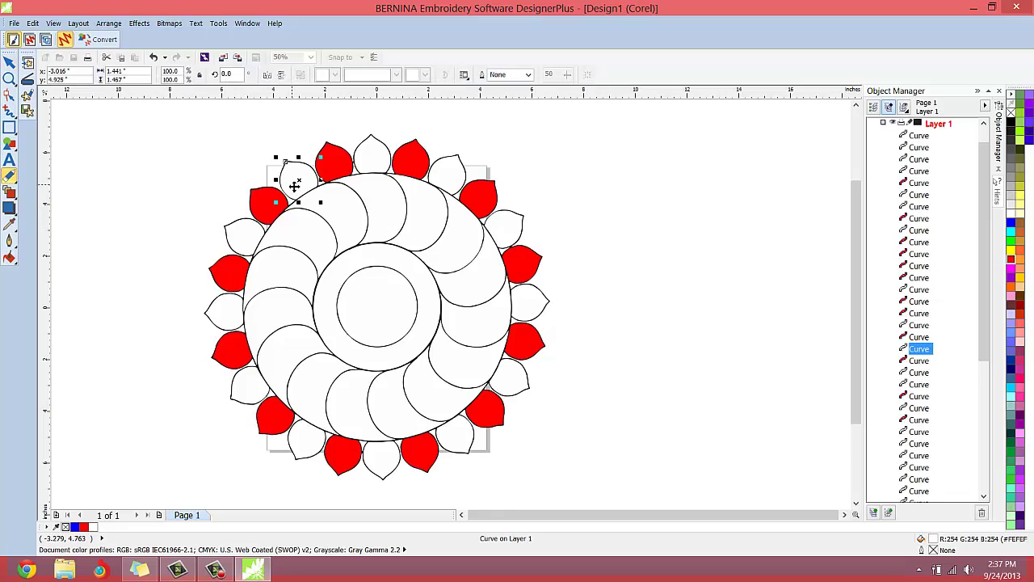
left_click(1011, 255)
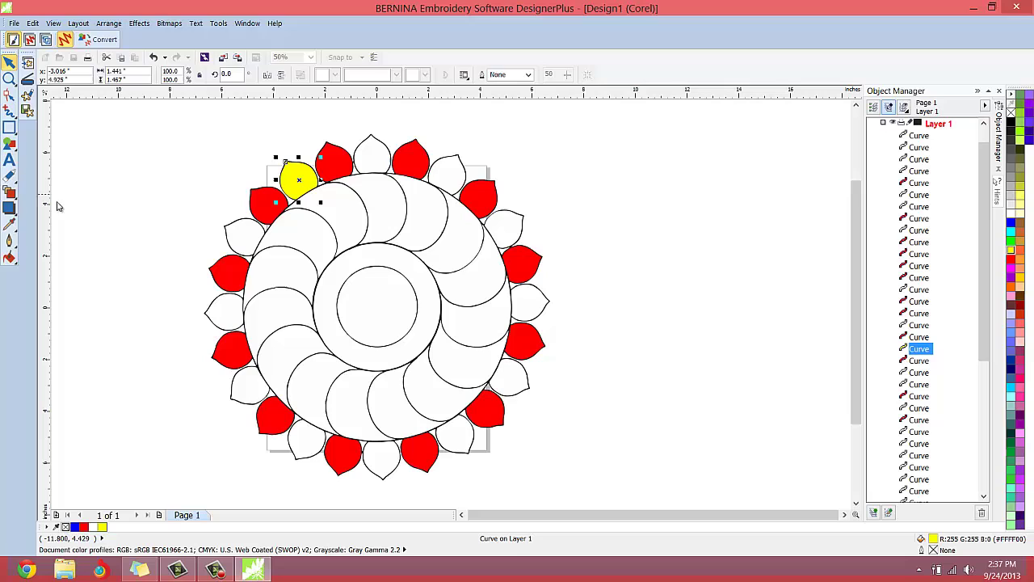
left_click(9, 225)
left_click(306, 175)
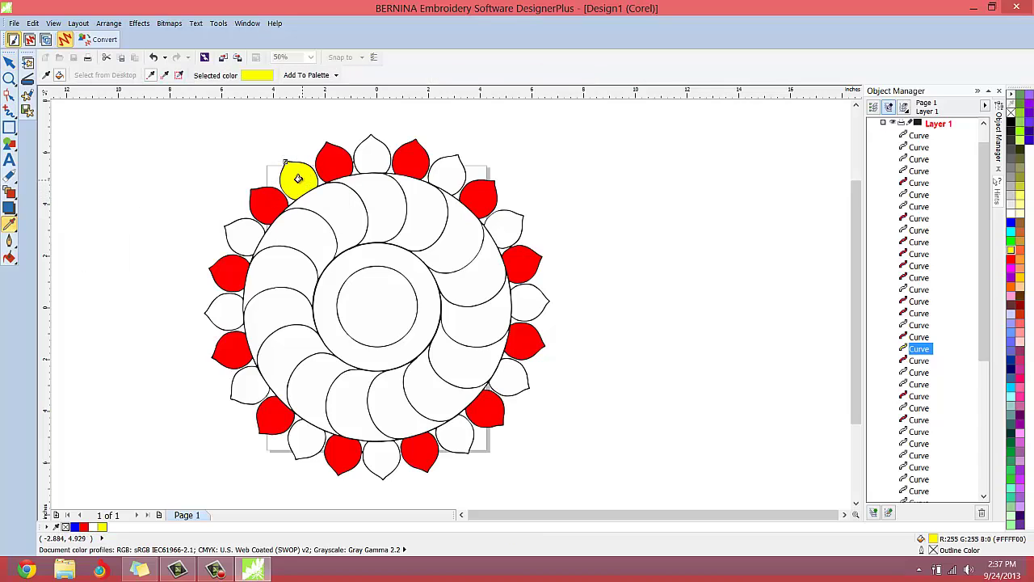
Step: Bucket-fill the remaining white petals around the ring and the centre circle yellow
left_click(376, 156)
left_click(437, 172)
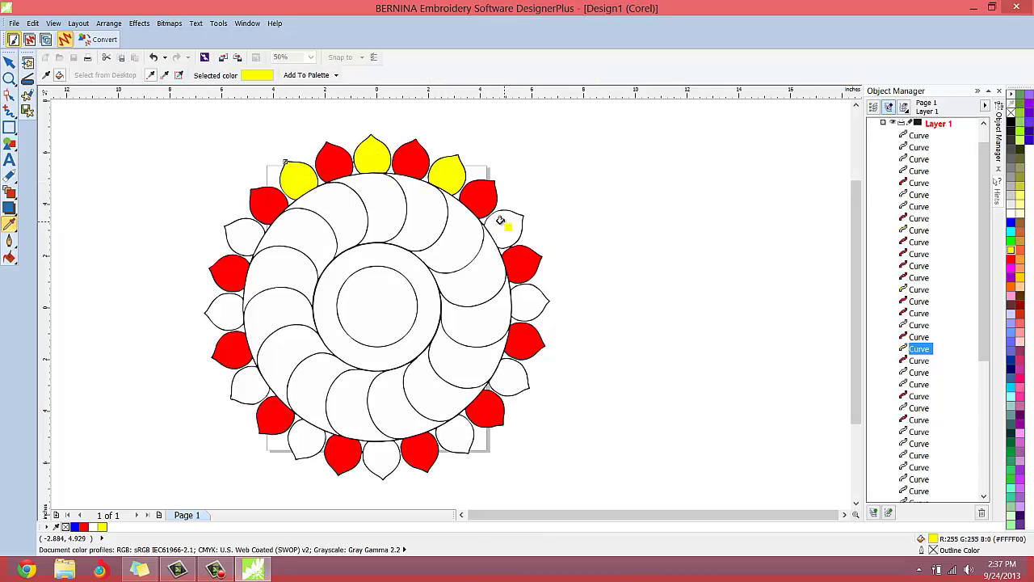
left_click(499, 220)
left_click(518, 309)
left_click(506, 378)
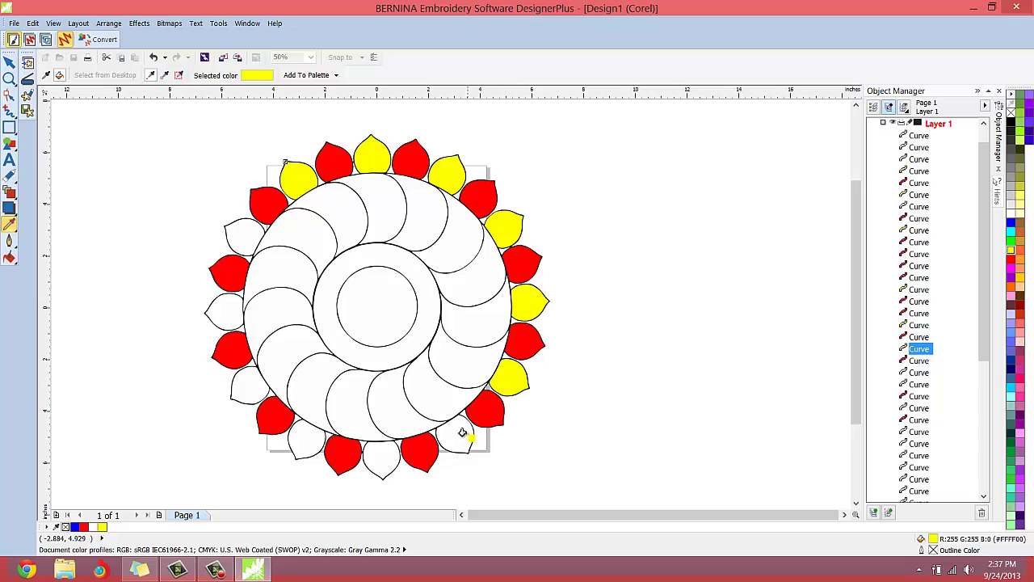
left_click(454, 434)
left_click(386, 456)
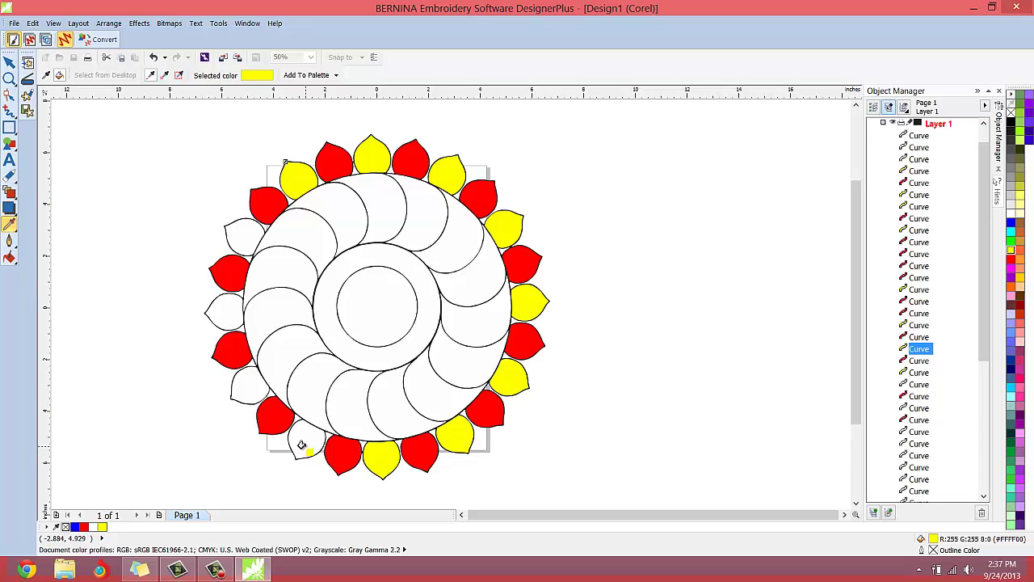
left_click(302, 440)
left_click(249, 385)
left_click(222, 315)
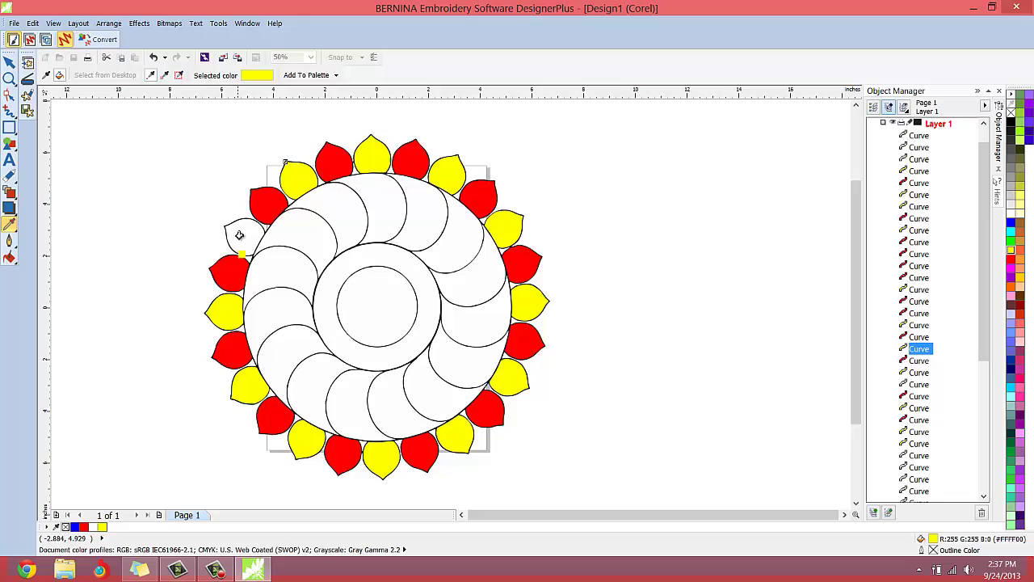
left_click(241, 236)
left_click(369, 293)
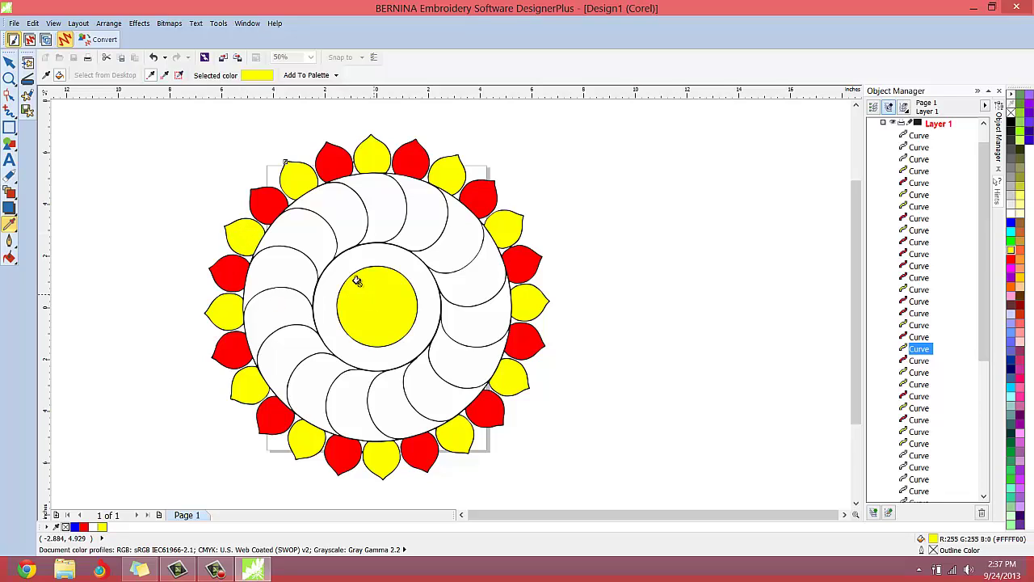
Step: Fill the ring around the yellow centre red
left_click(9, 61)
left_click(131, 250)
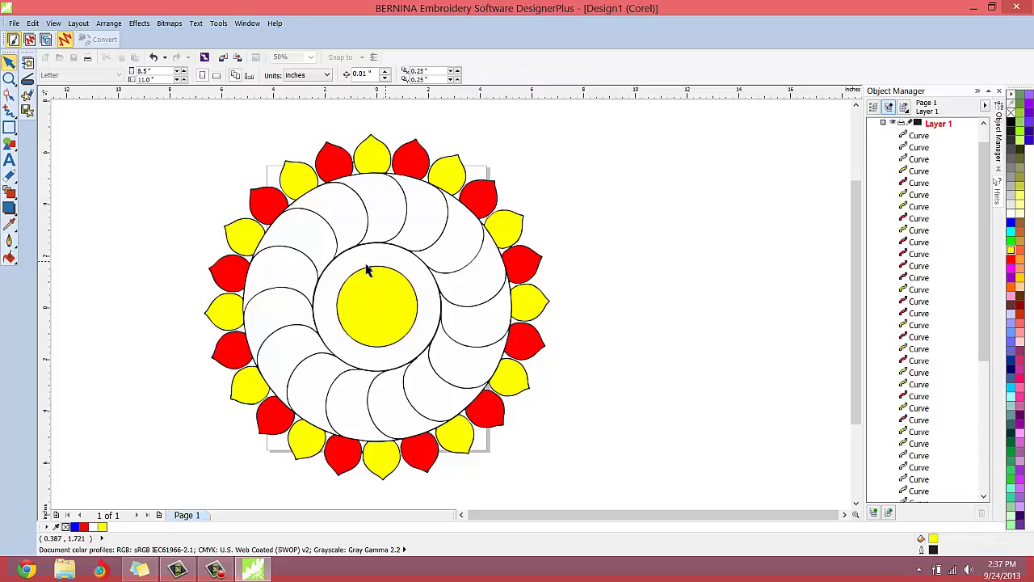
left_click(363, 267)
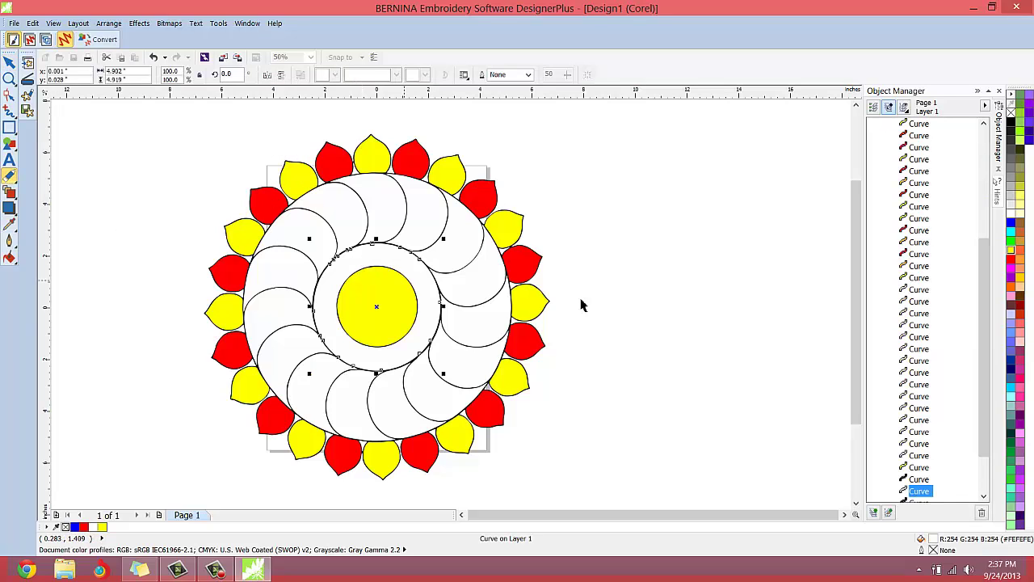
left_click(1010, 258)
left_click(711, 262)
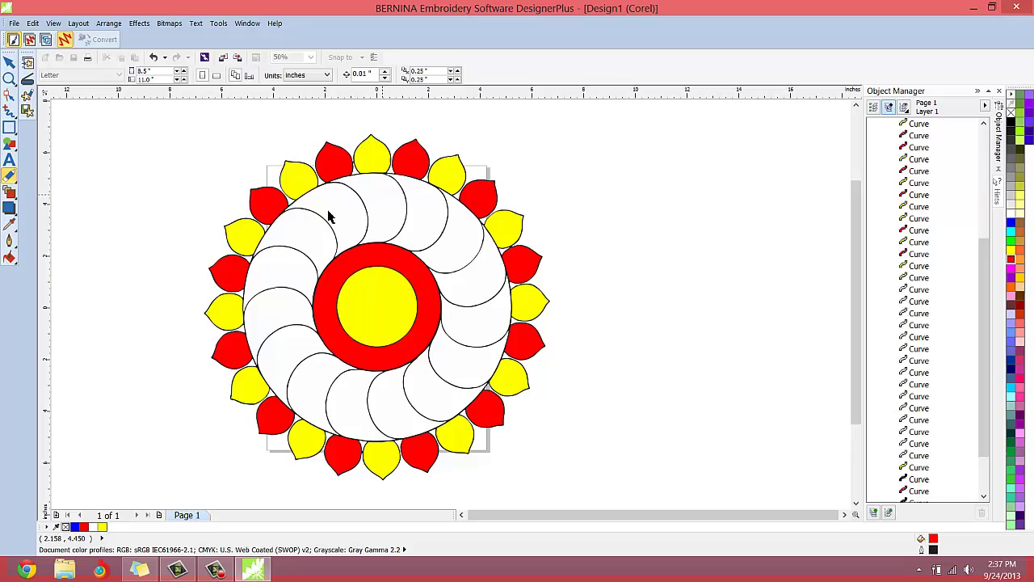
Step: Fill the top-left swirl segment orange and sample that orange with the eyedropper
left_click(297, 237)
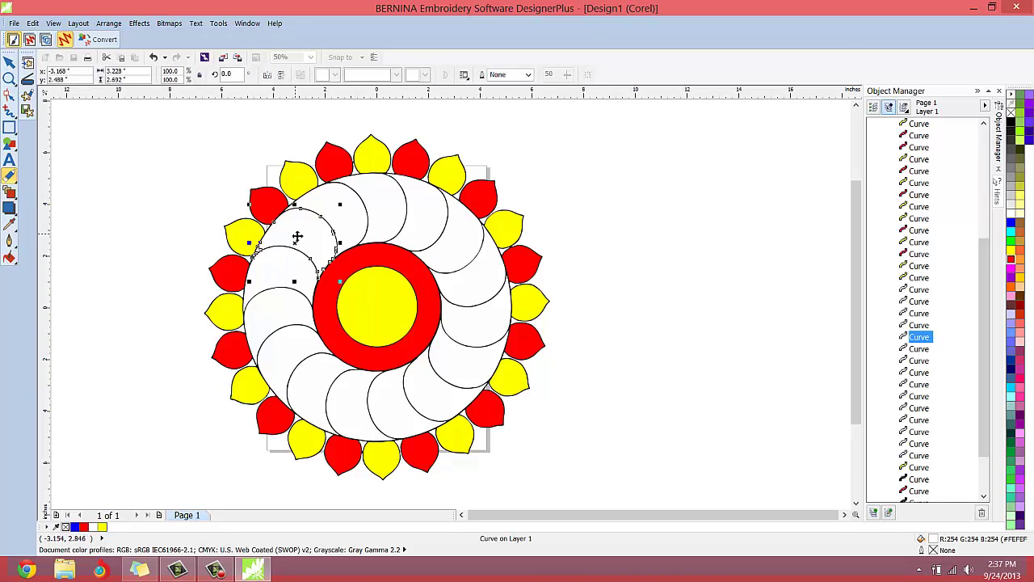
key("space")
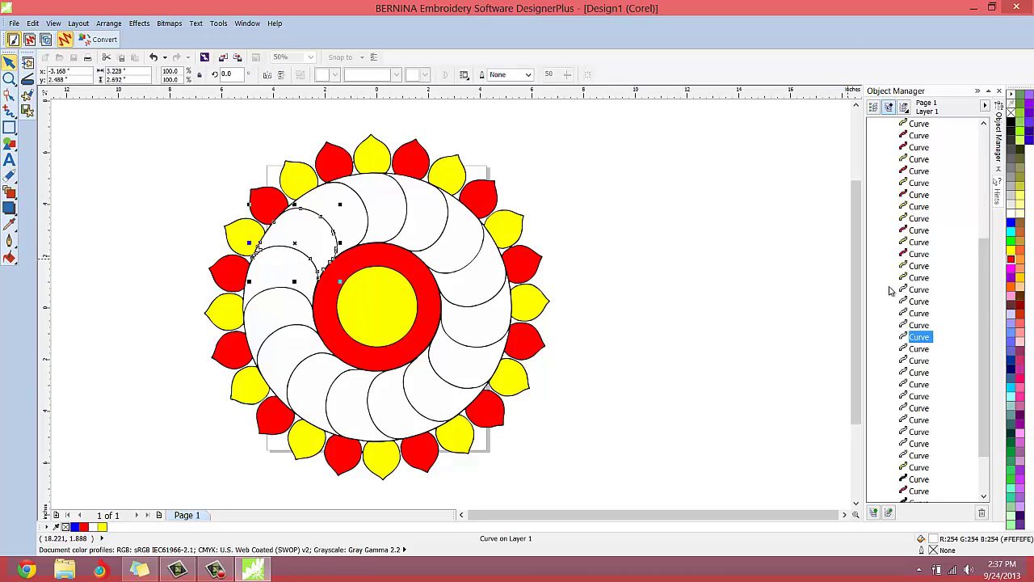
left_click(1010, 288)
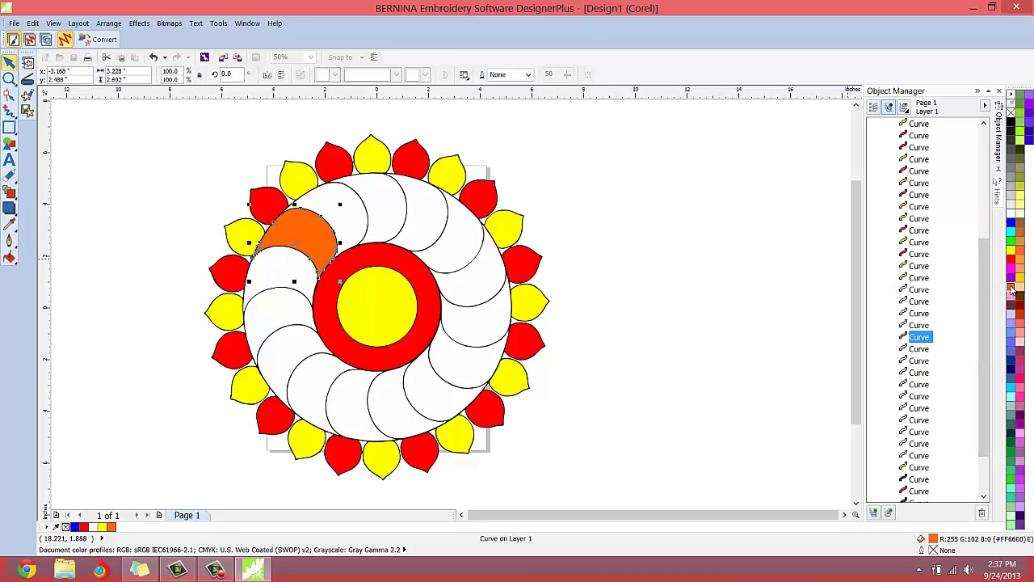
left_click(10, 225)
left_click(234, 236)
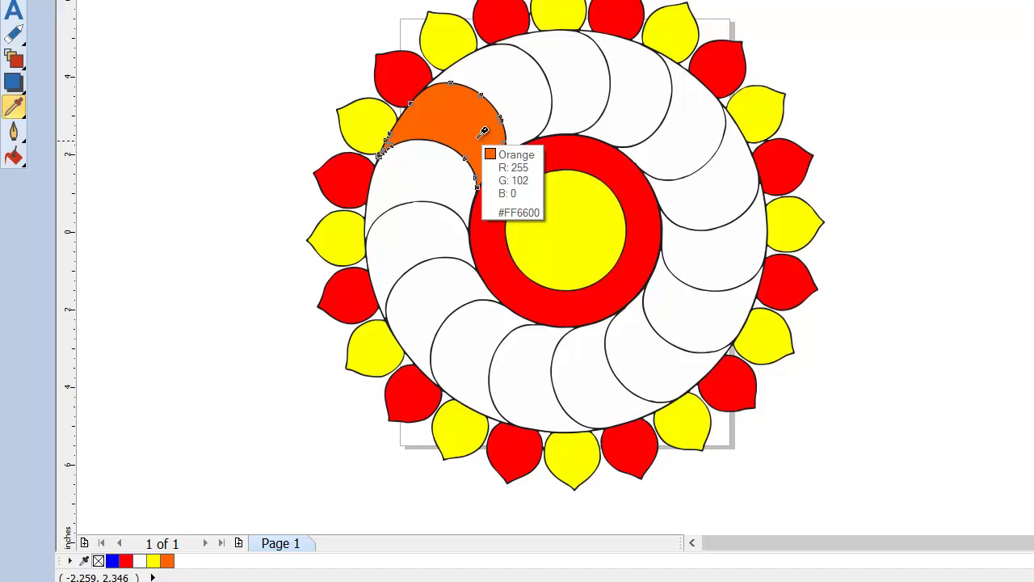
left_click(465, 112)
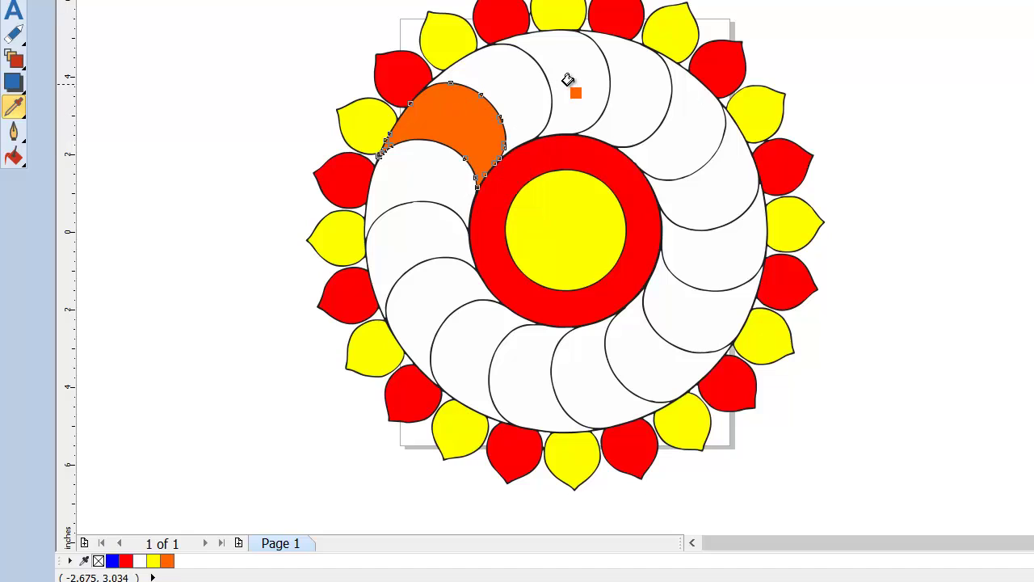
Step: Paint the top-right, right, bottom and lower-left swirl segments orange
left_click(624, 81)
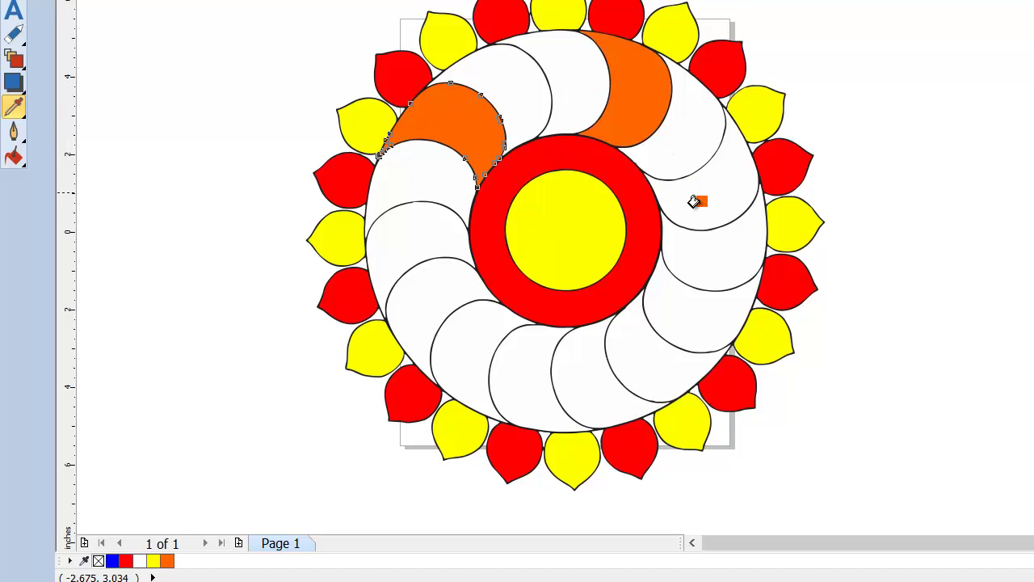
left_click(699, 250)
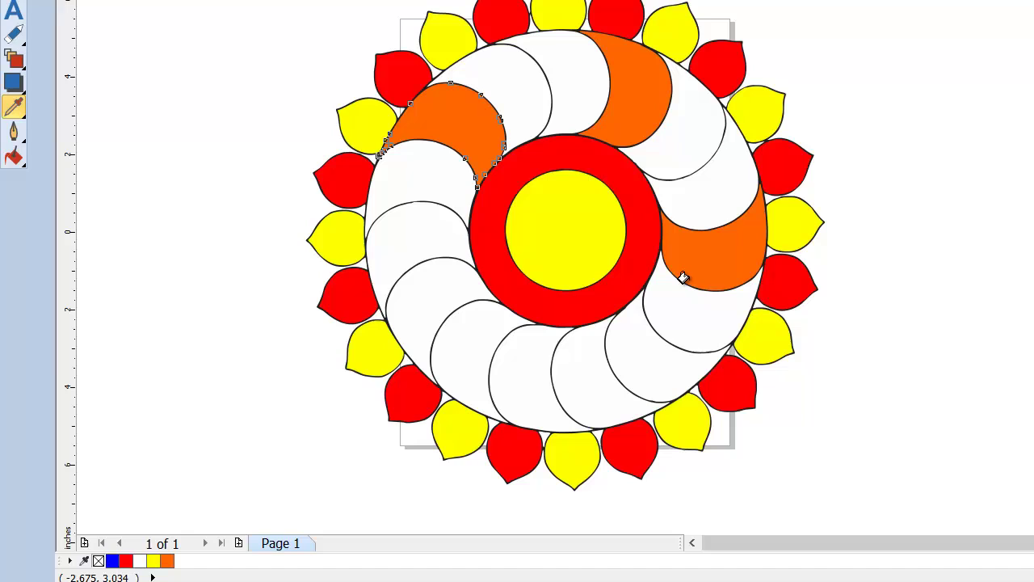
left_click(588, 381)
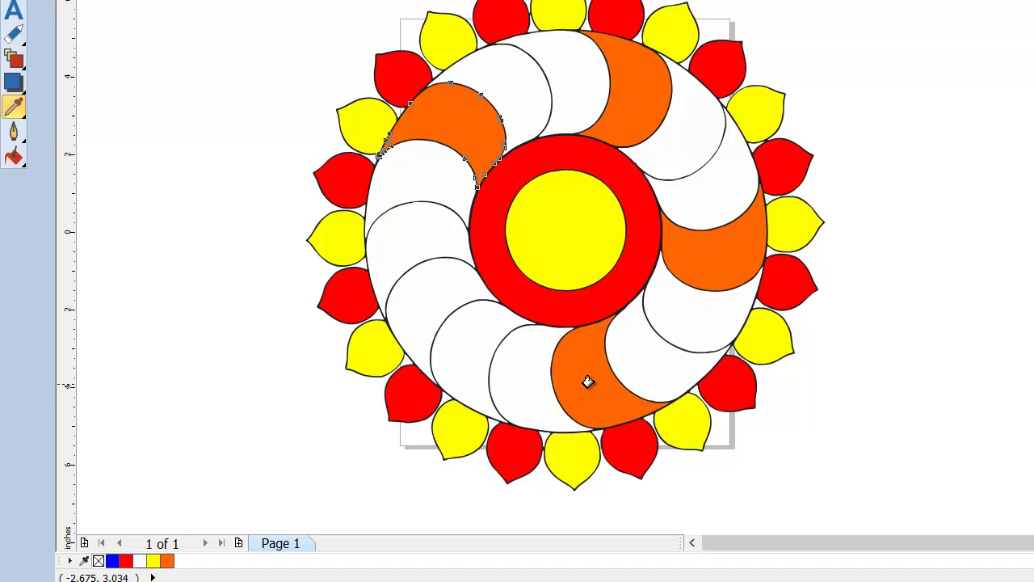
left_click(417, 322)
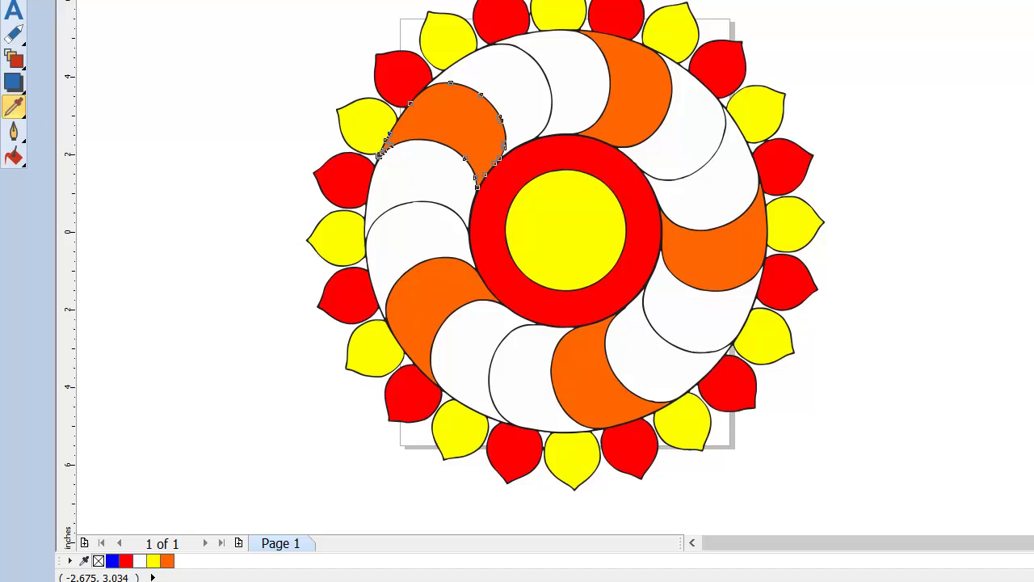
key("space")
key("x")
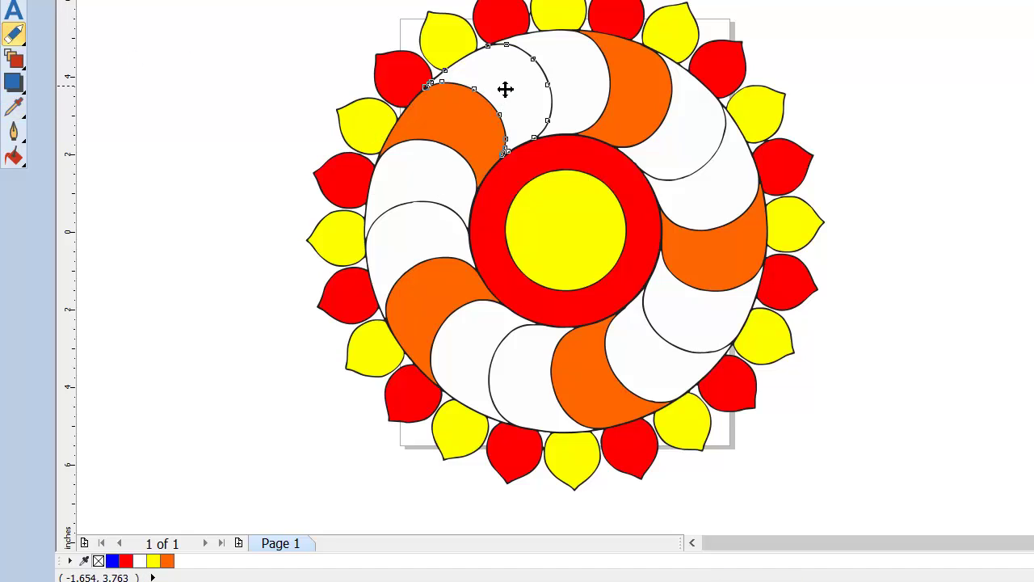
left_click(505, 86)
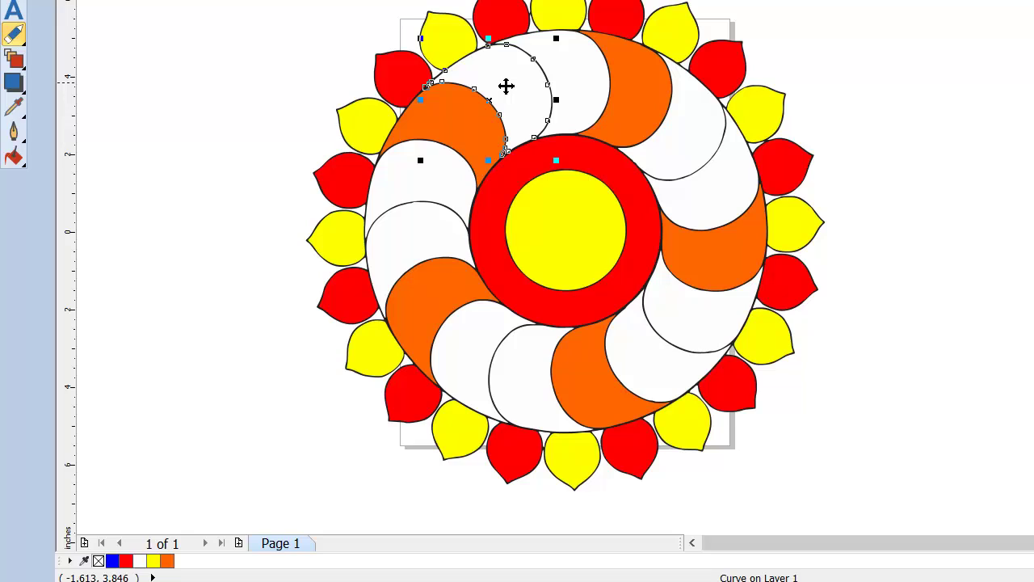
key("space")
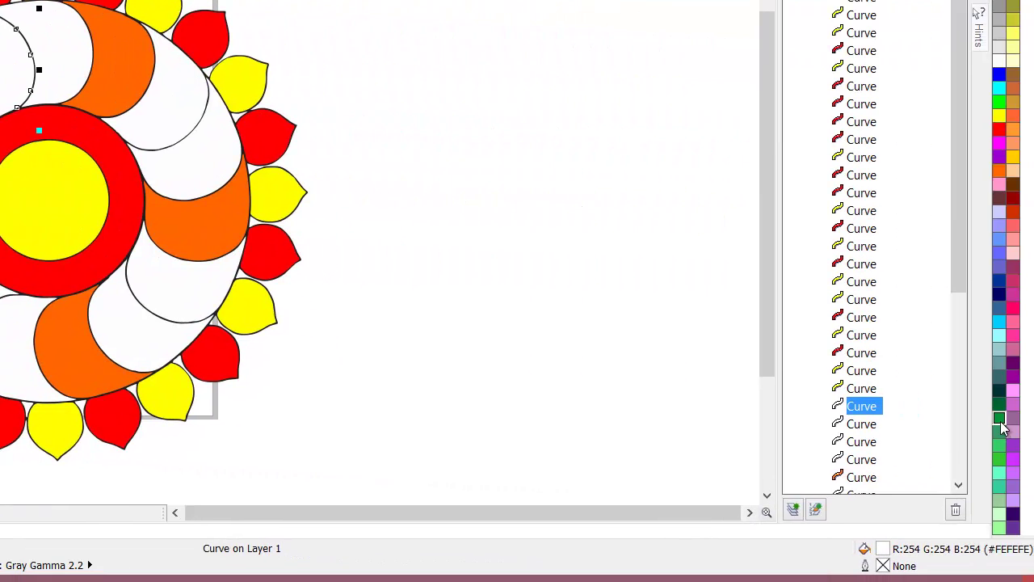
Step: Fill the selected swirl green and apply green to four more swirl segments
left_click(1033, 448)
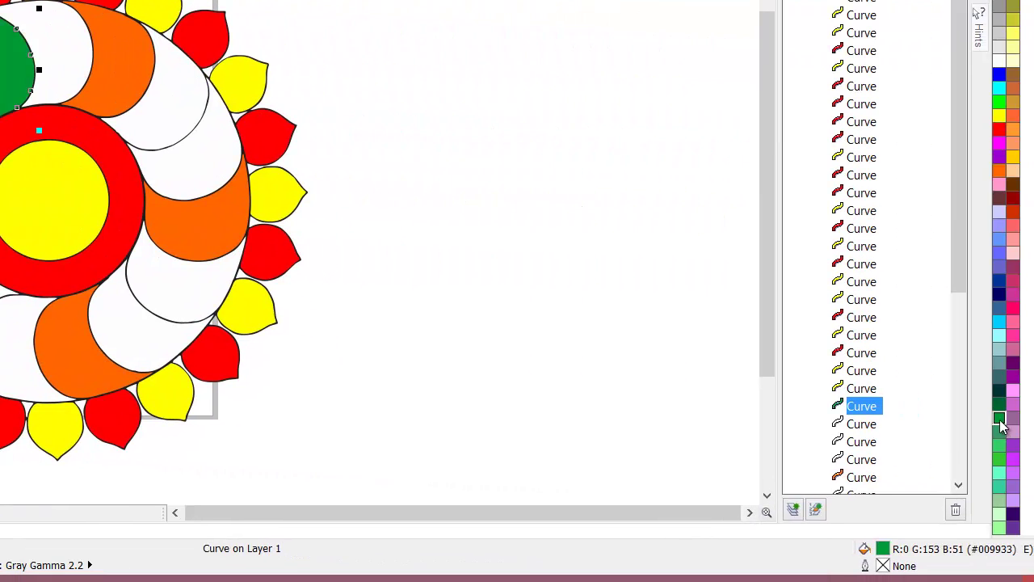
key("g")
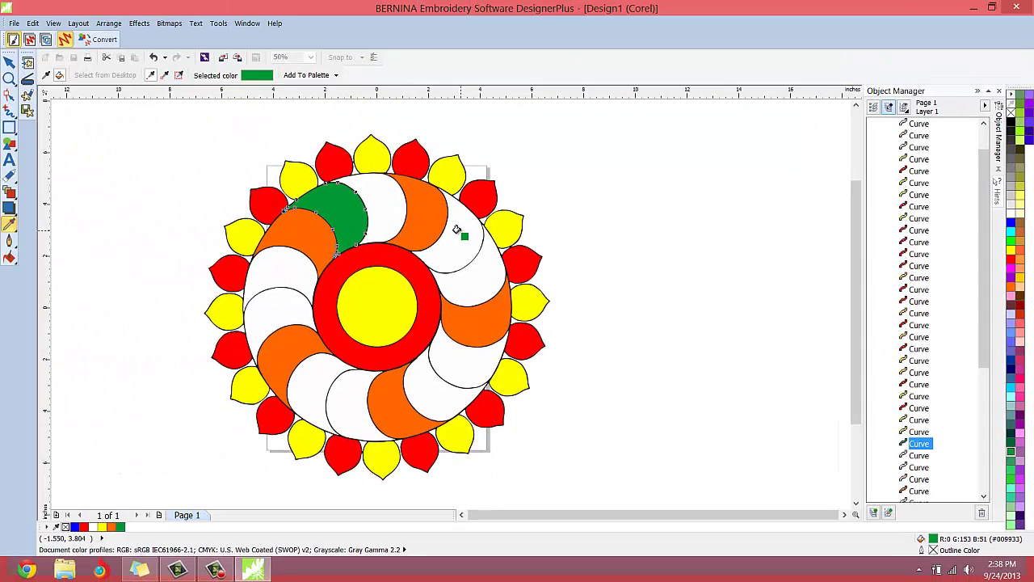
left_click(175, 142)
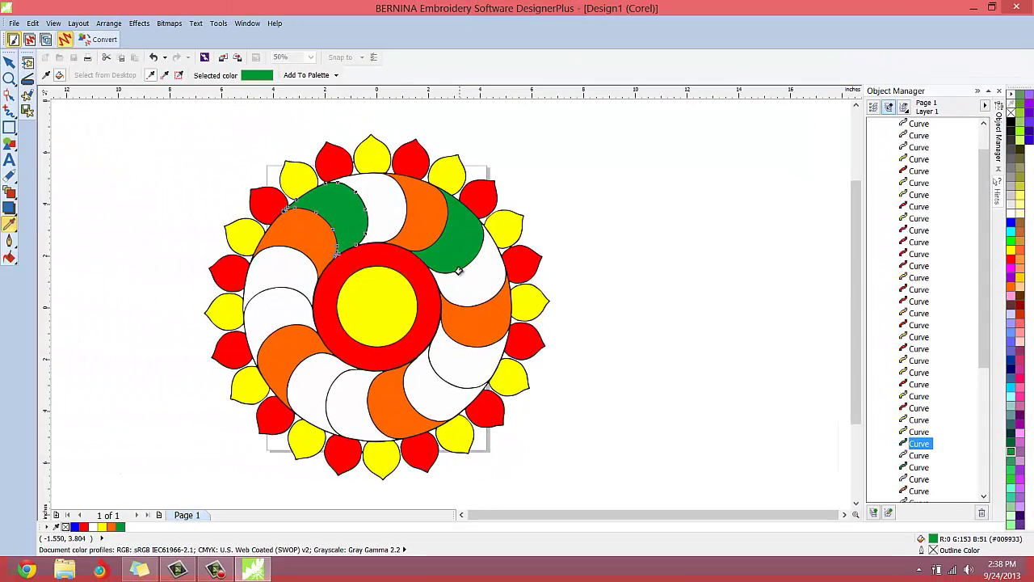
left_click(462, 359)
left_click(346, 409)
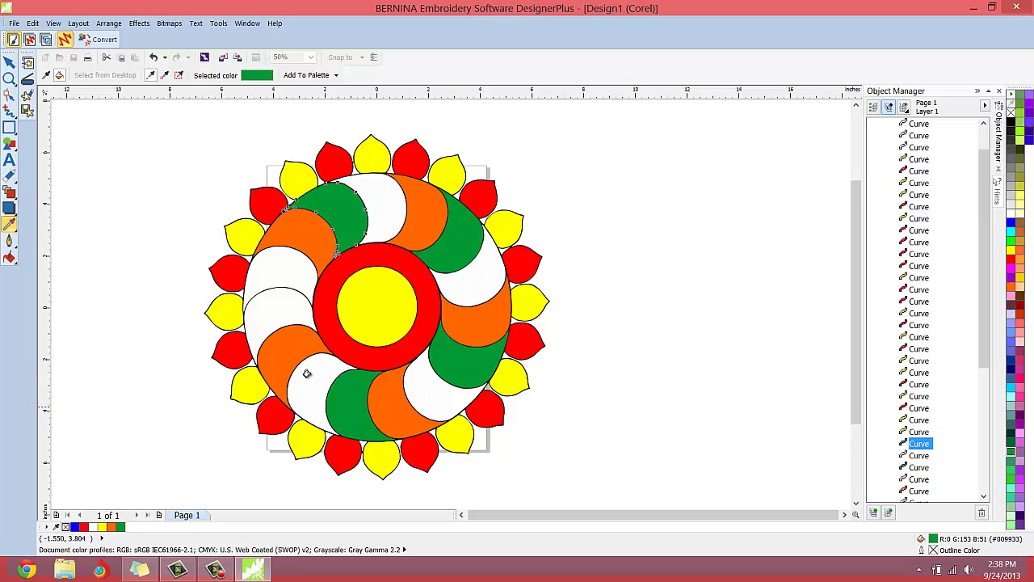
left_click(272, 314)
left_click(8, 63)
left_click(166, 209)
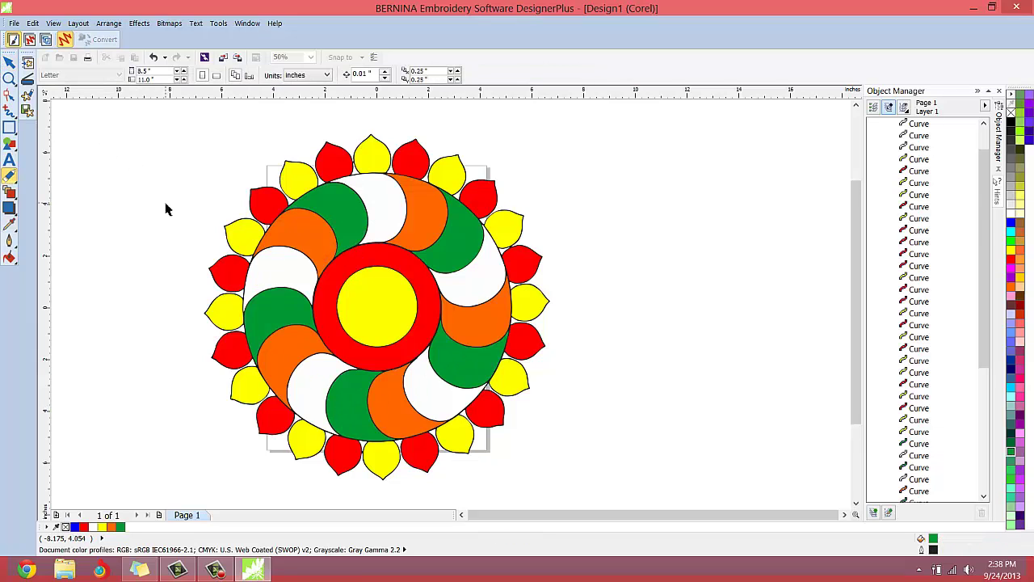
Step: Fill the top white swirl dark purple, then paint the other four white swirls purple
left_click(384, 212)
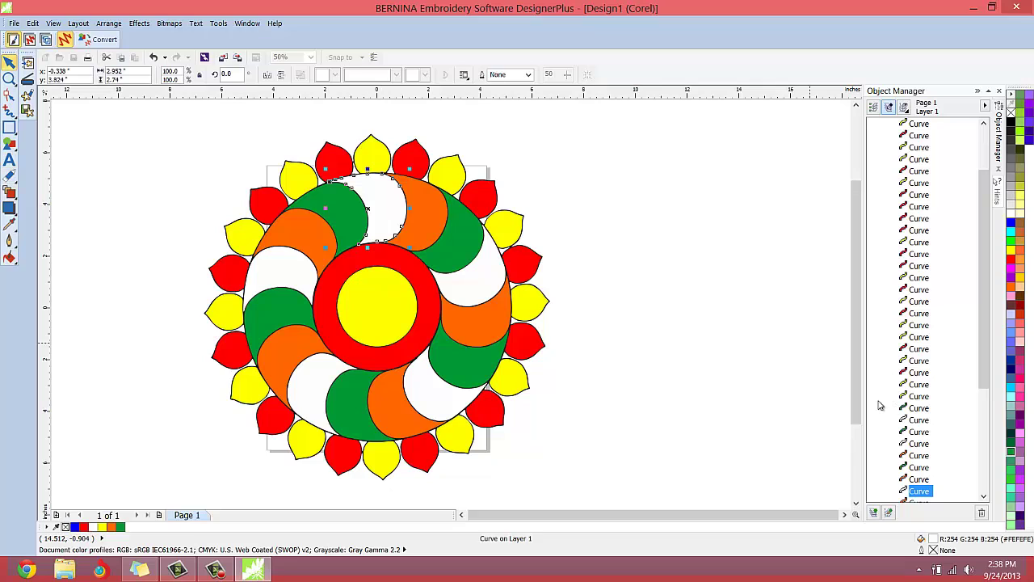
left_click(1020, 518)
left_click(15, 225)
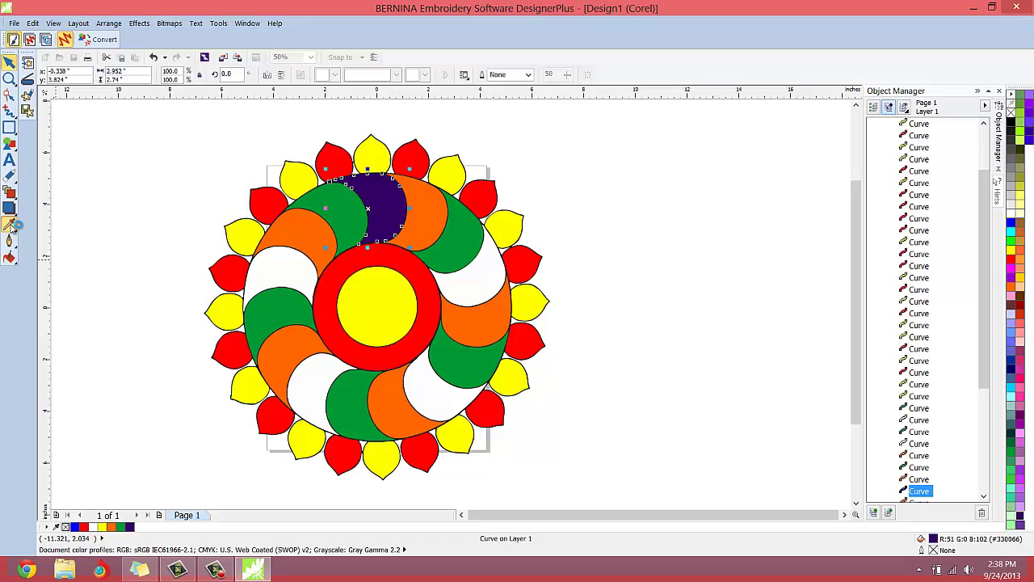
left_click(372, 202)
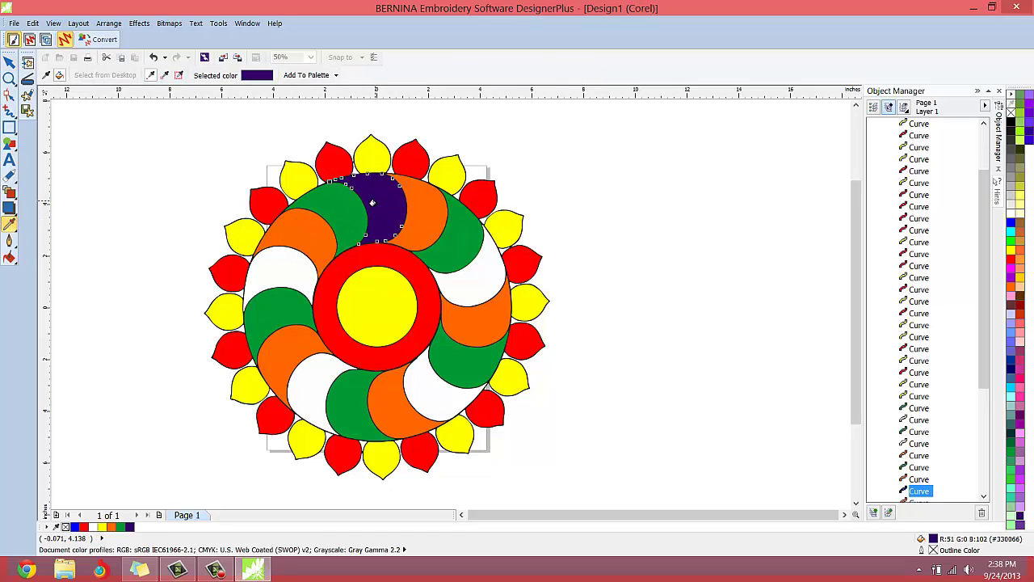
left_click(455, 282)
left_click(428, 389)
left_click(310, 390)
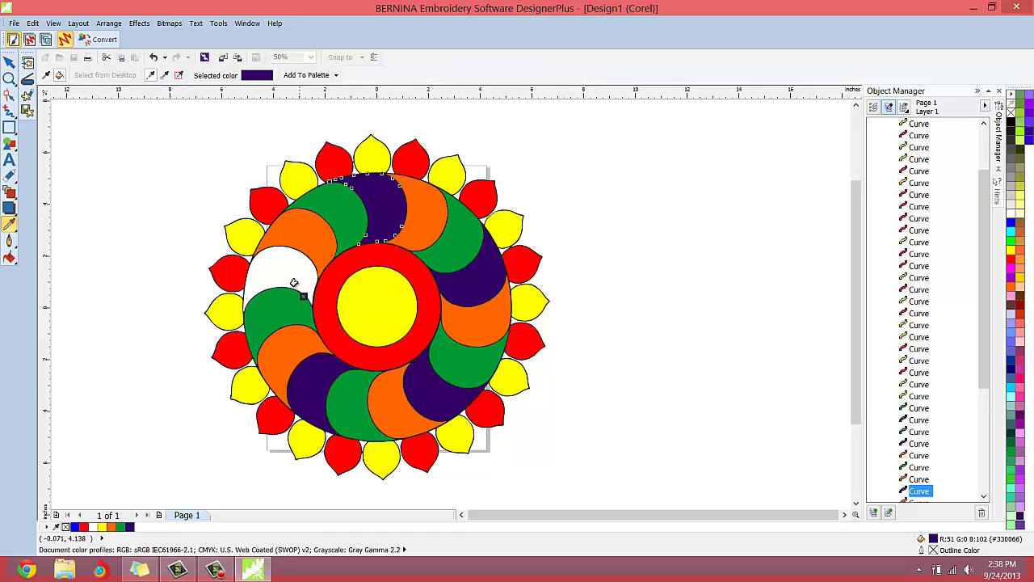
left_click(292, 273)
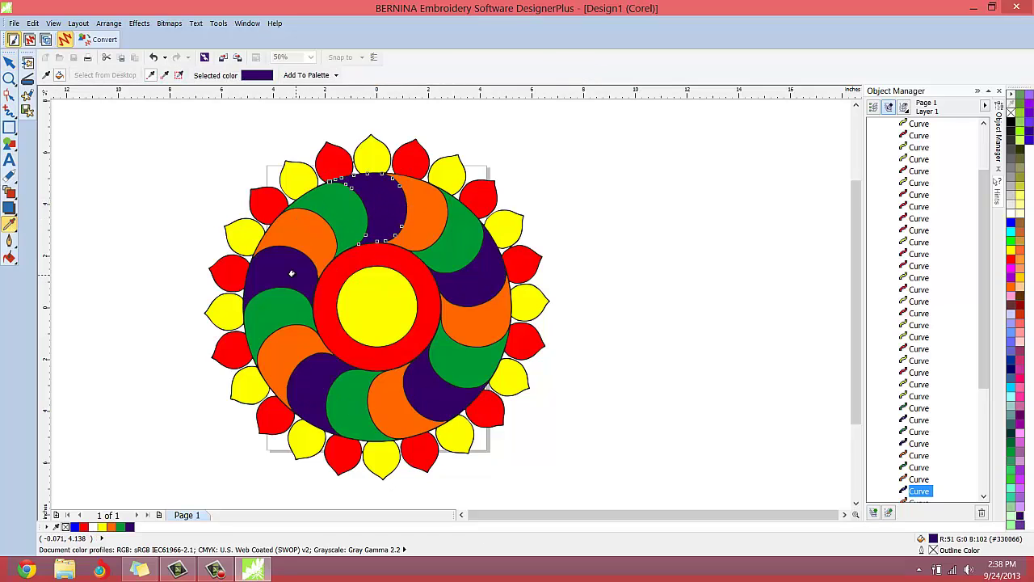
left_click(9, 62)
left_click(123, 199)
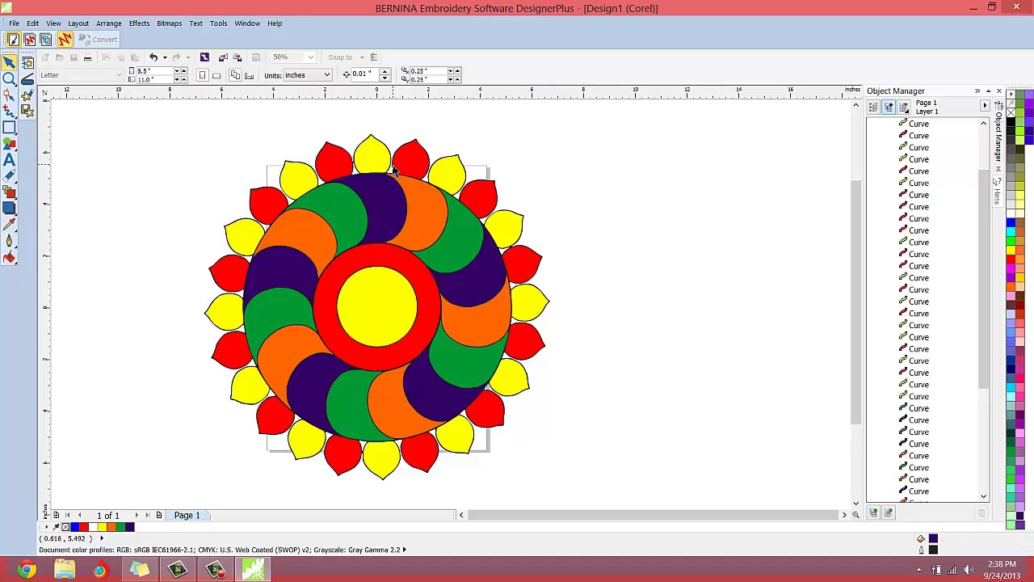
scroll(395, 172, "up", 3)
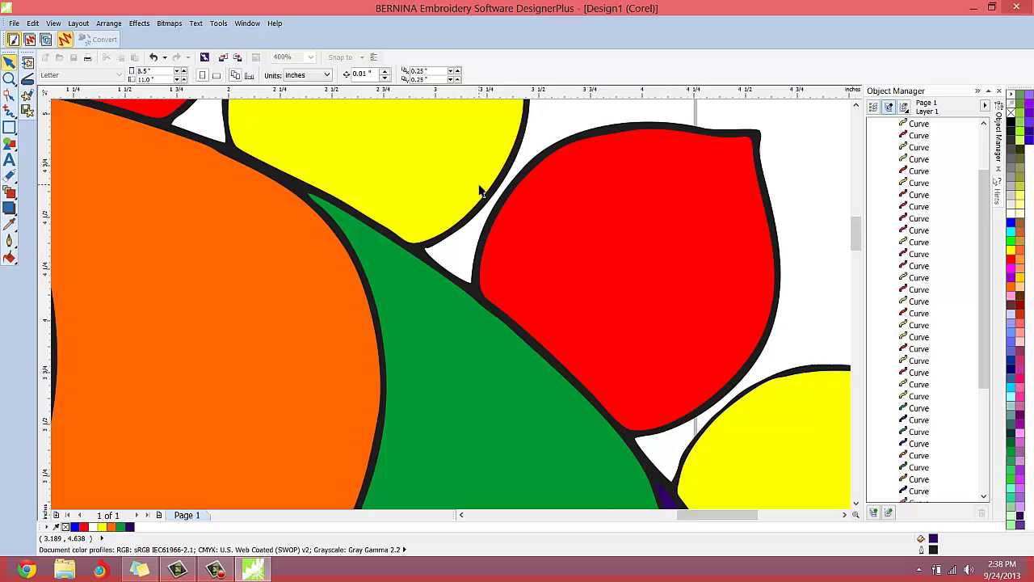
scroll(481, 192, "up", 1)
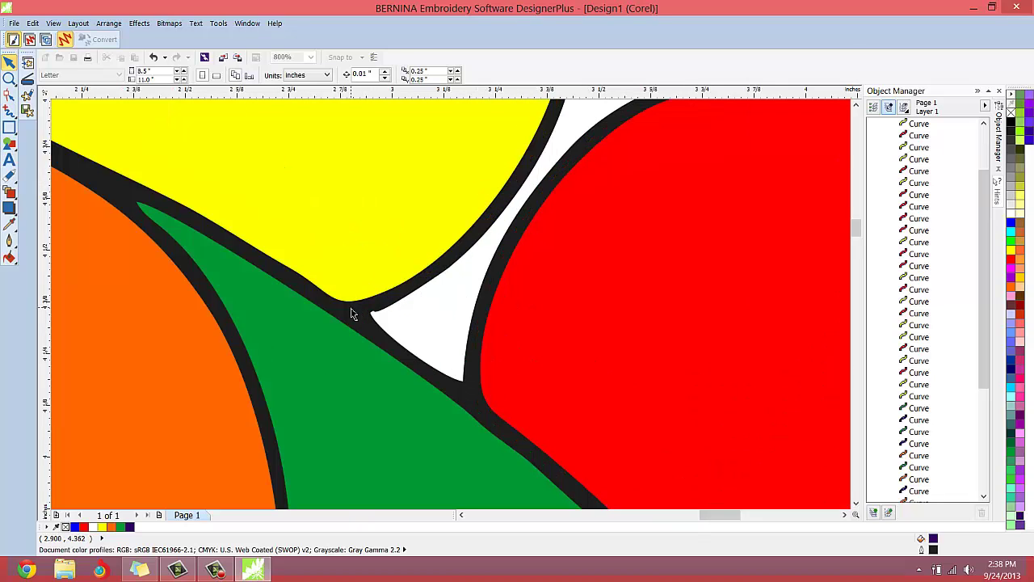
scroll(351, 313, "up", 1)
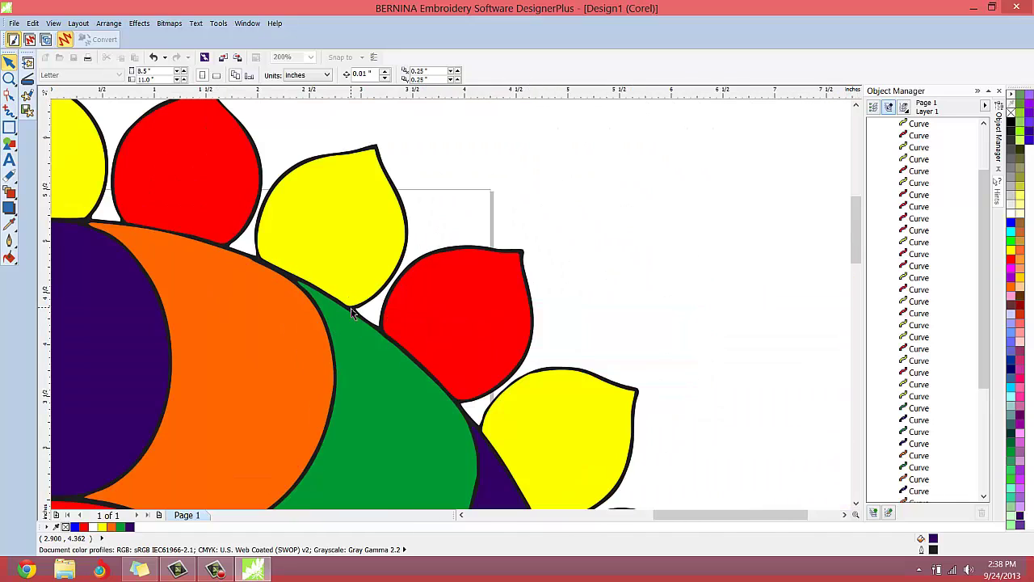
scroll(352, 313, "down", 2)
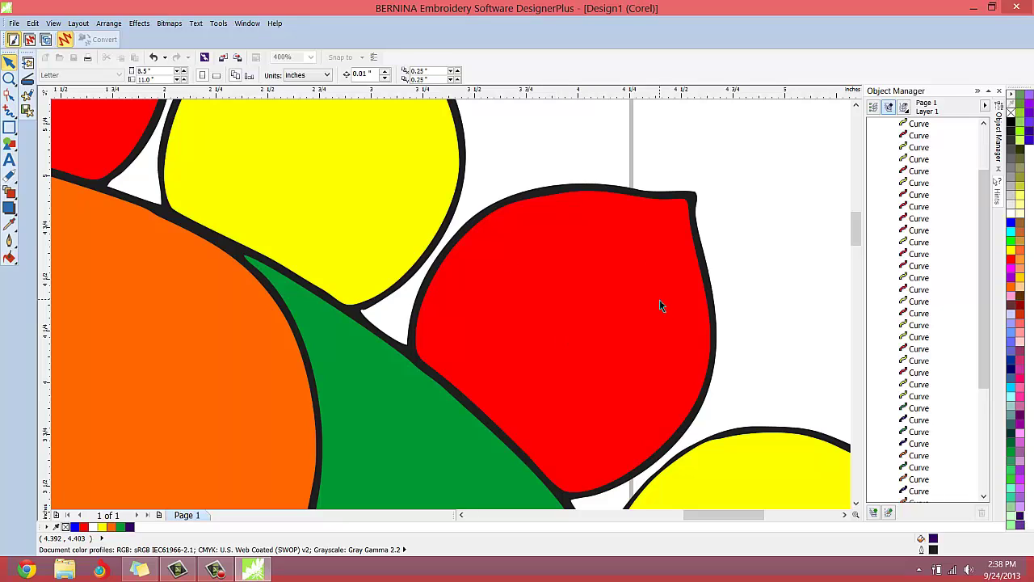
scroll(687, 236, "down", 3)
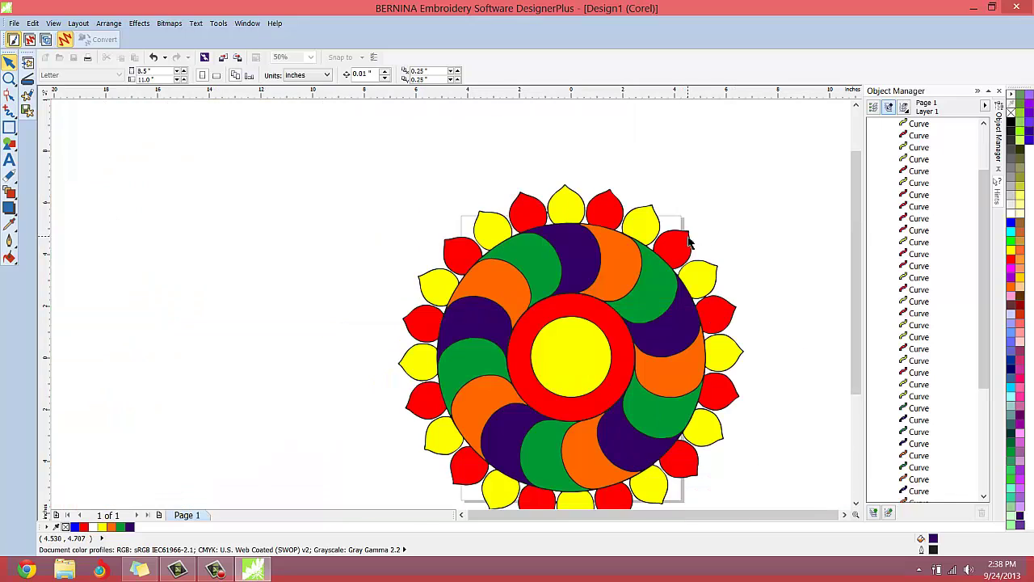
Step: Delete the mandala's black outline curve from the Object Manager
left_click_drag(984, 282, 983, 370)
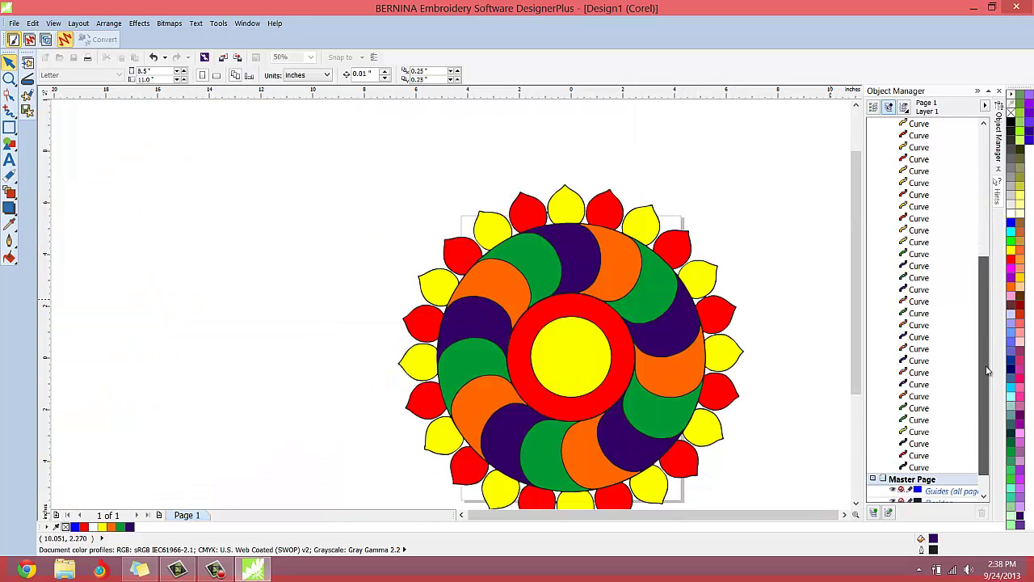
left_click(922, 468)
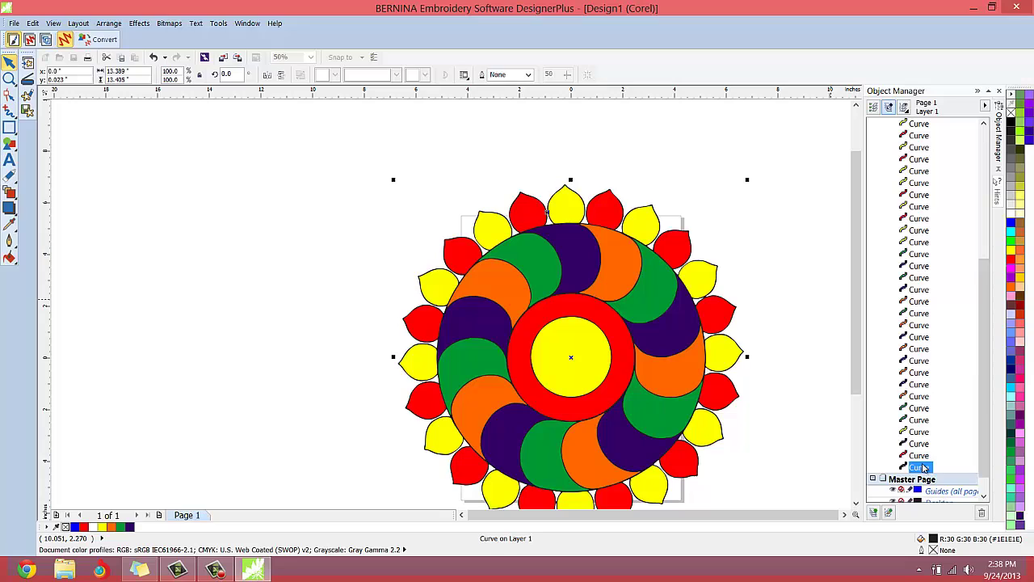
key("Delete")
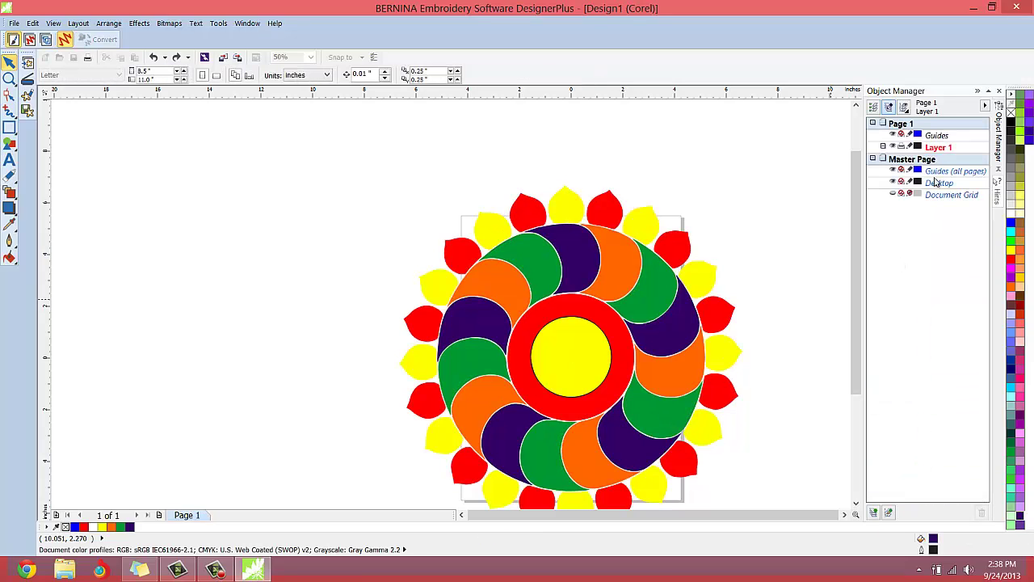
Step: Delete the remaining thin black ring between the yellow centre and red ring
left_click(883, 146)
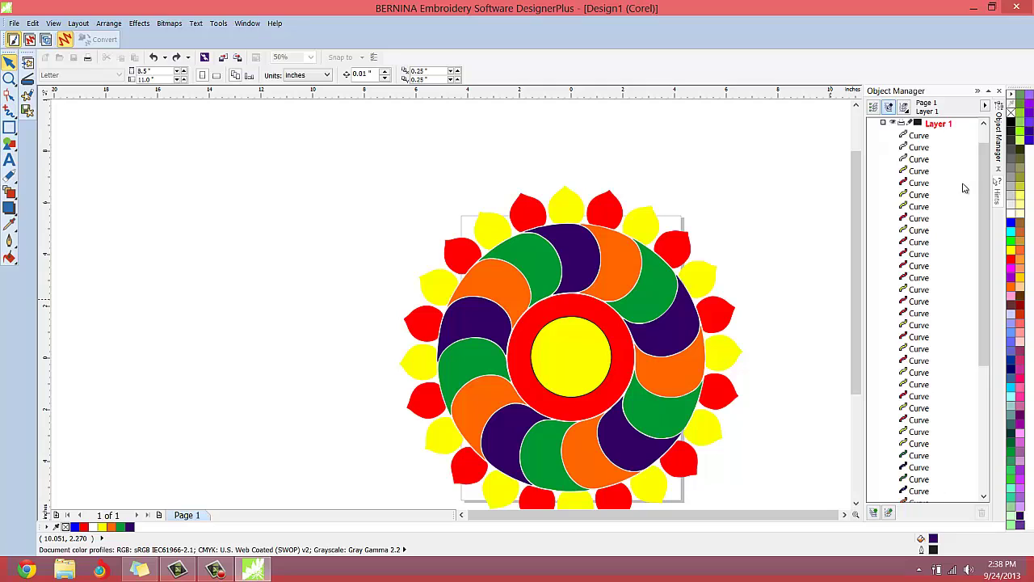
left_click_drag(983, 192, 982, 254)
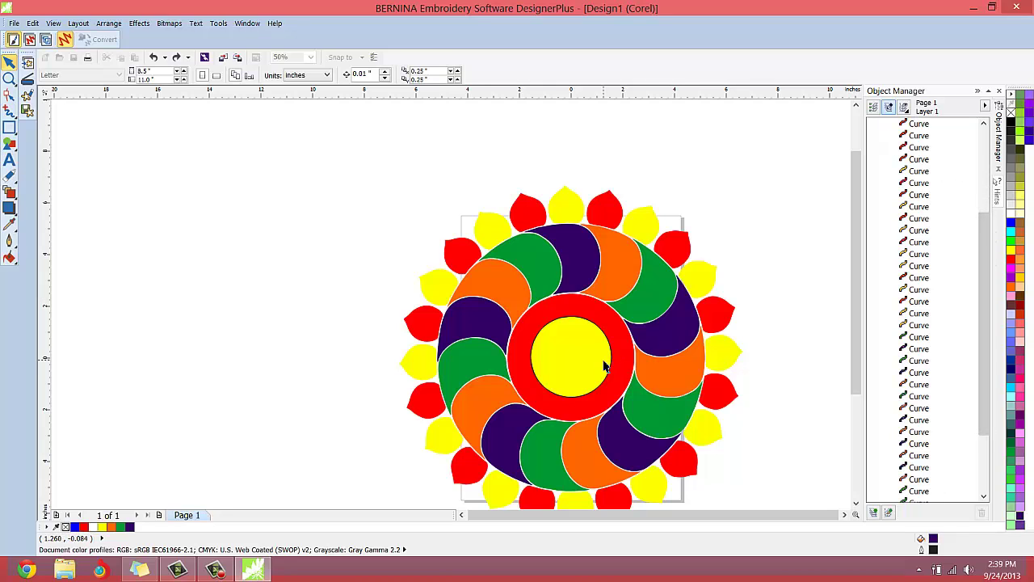
scroll(604, 365, "up", 4)
left_click(730, 352)
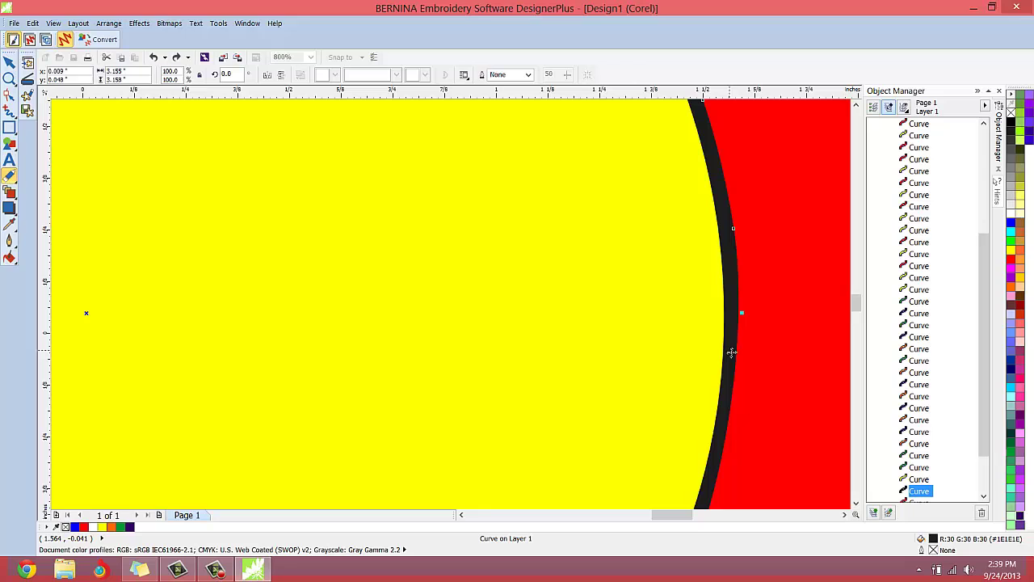
key("Delete")
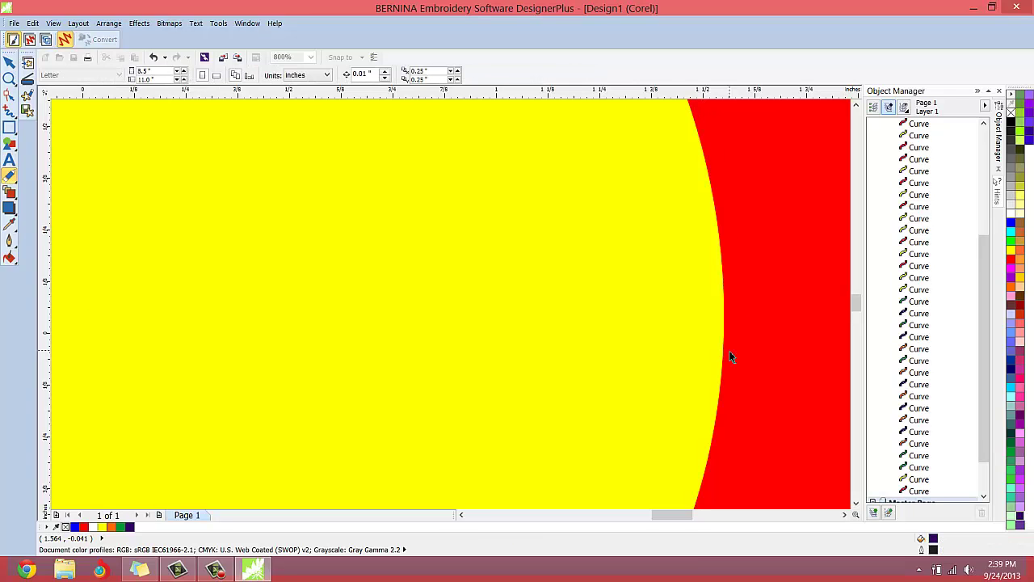
scroll(731, 357, "down", 4)
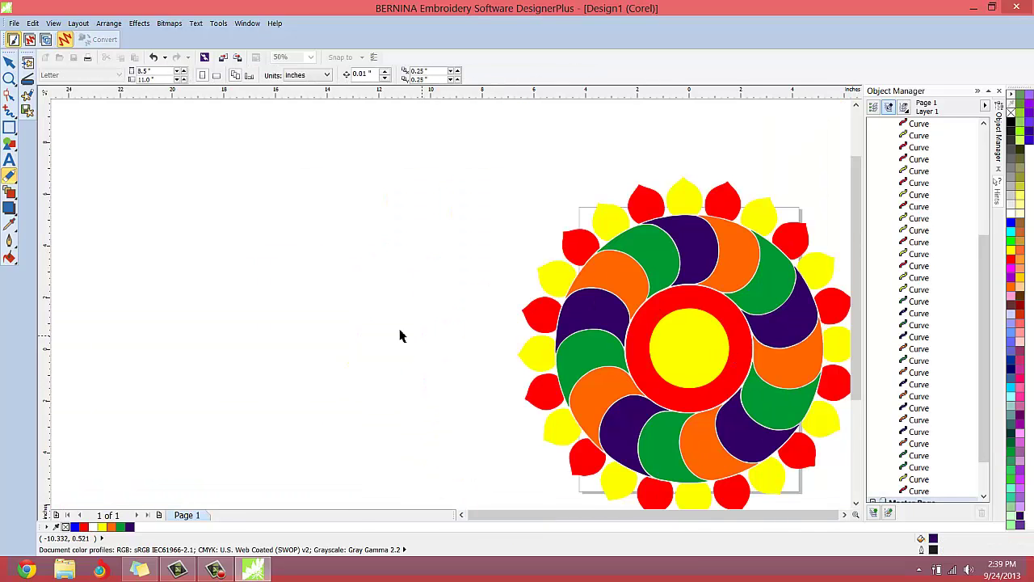
scroll(422, 339, "down", 1)
scroll(573, 343, "up", 1)
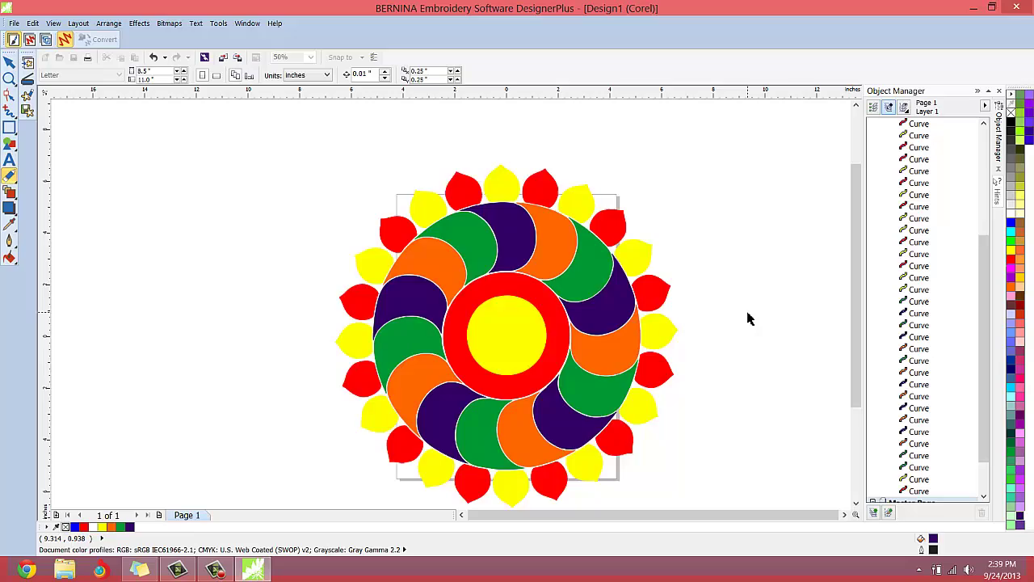
Step: Select all 44 mandala objects and shrink them to about 6.07 by 6.08 inches
scroll(747, 318, "down", 1)
left_click_drag(504, 207, 716, 450)
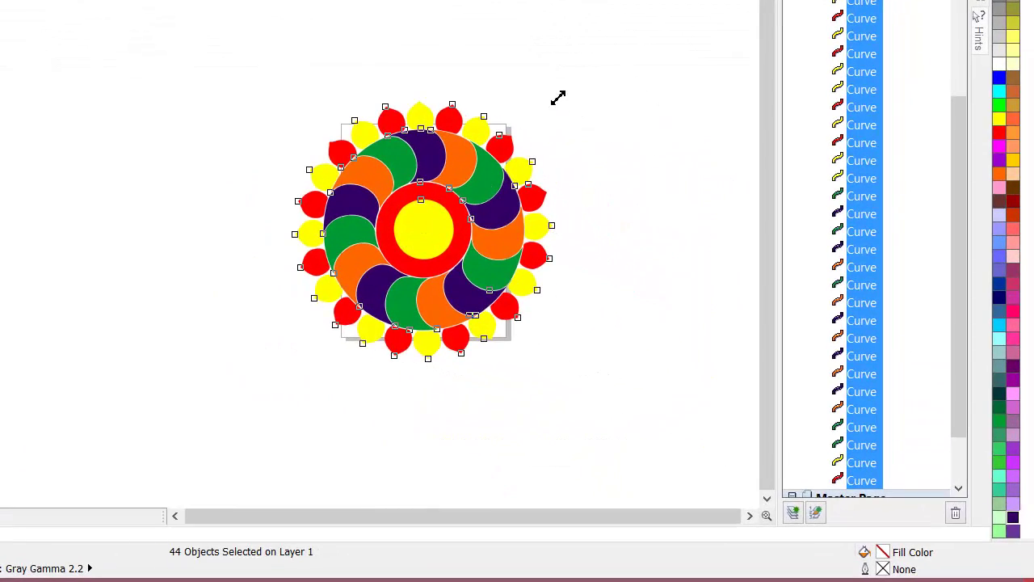
left_click_drag(557, 97, 529, 119)
left_click_drag(477, 172, 449, 201)
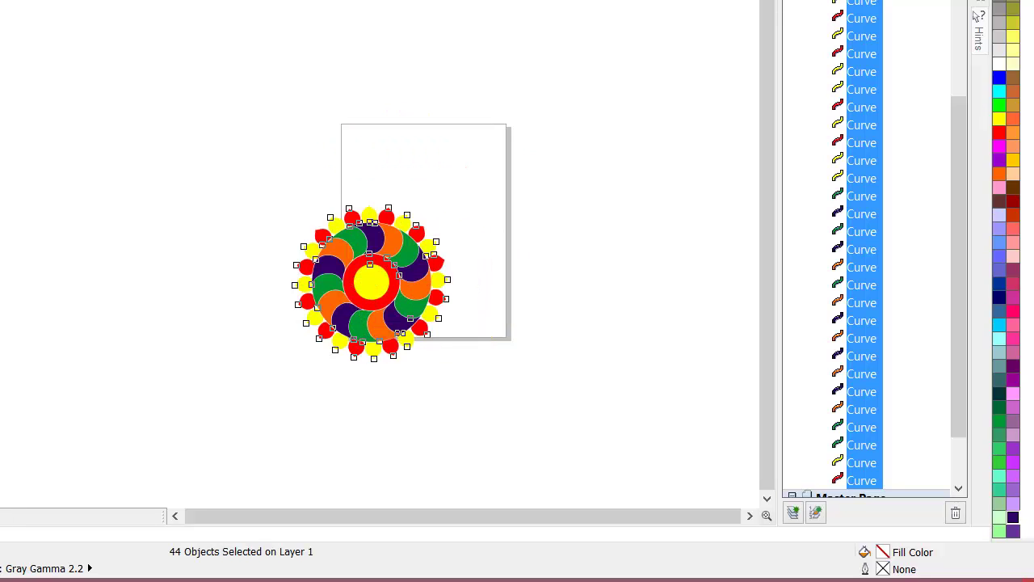
left_click(185, 179)
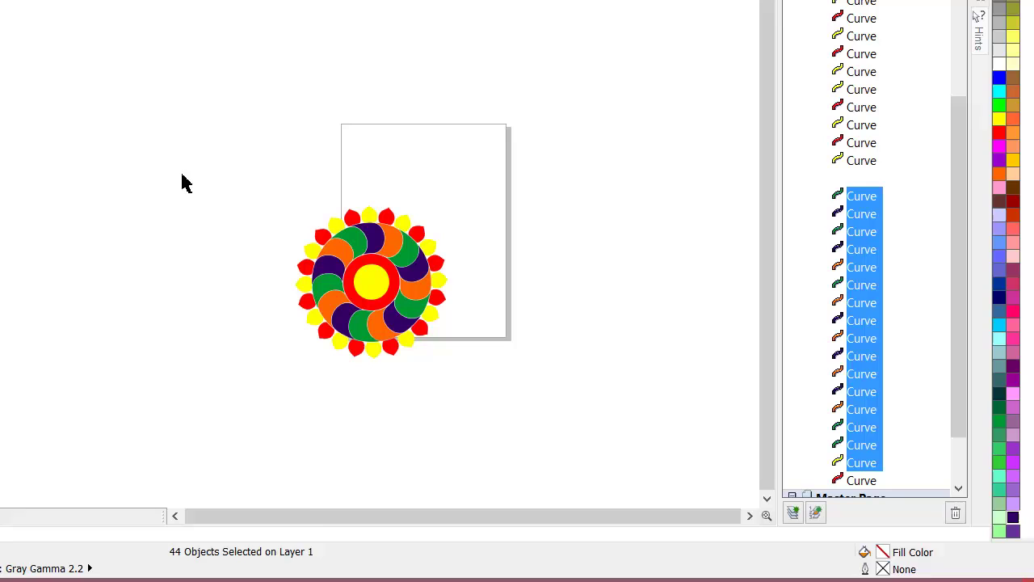
key("ctrl+a")
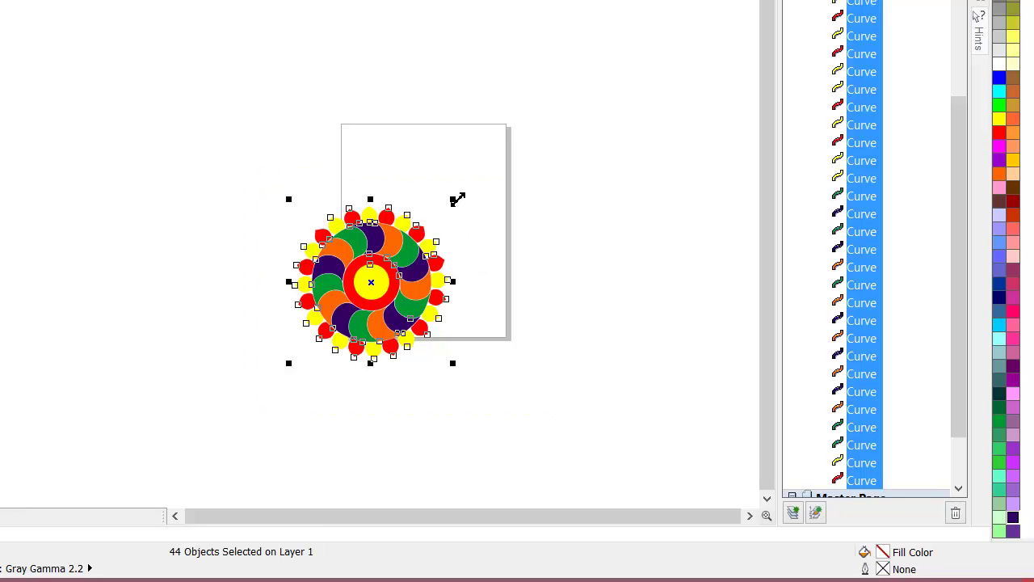
left_click_drag(455, 200, 432, 229)
left_click_drag(668, 332, 666, 337)
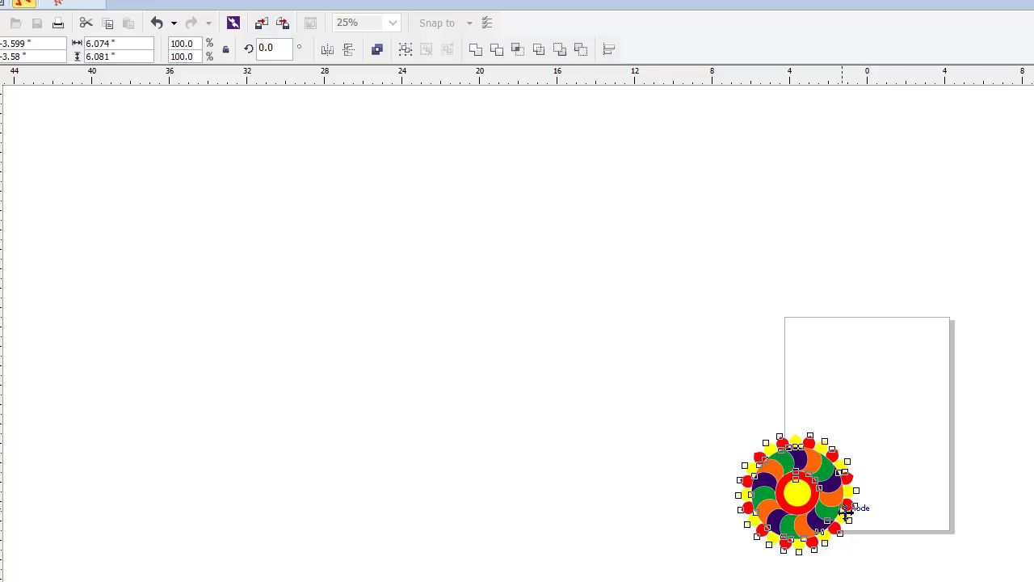
scroll(639, 416, "up", 2)
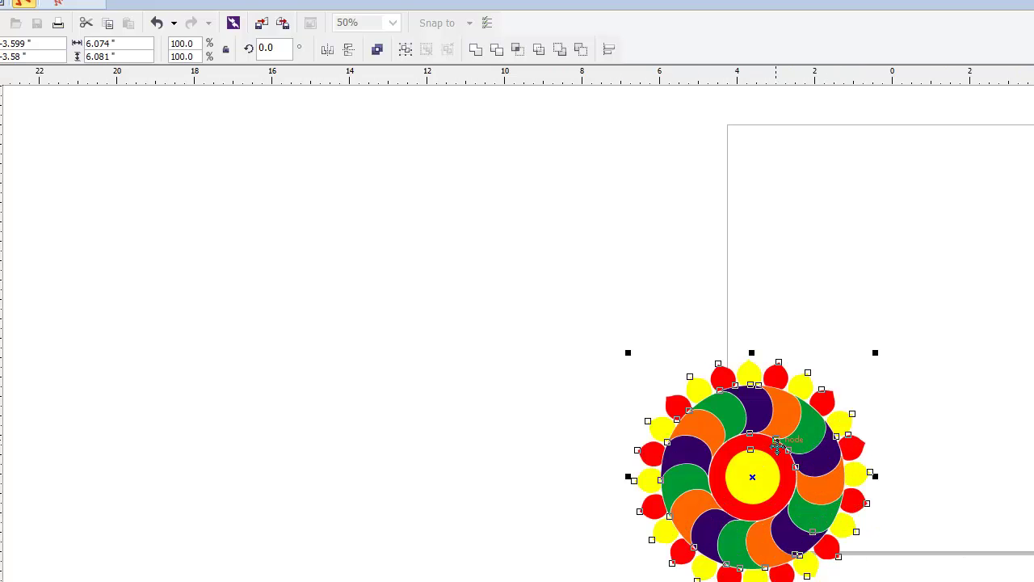
Step: Convert the artwork to embroidery stitches (about 154.27 x 154.45 mm) and view at 100%
left_click(65, 7)
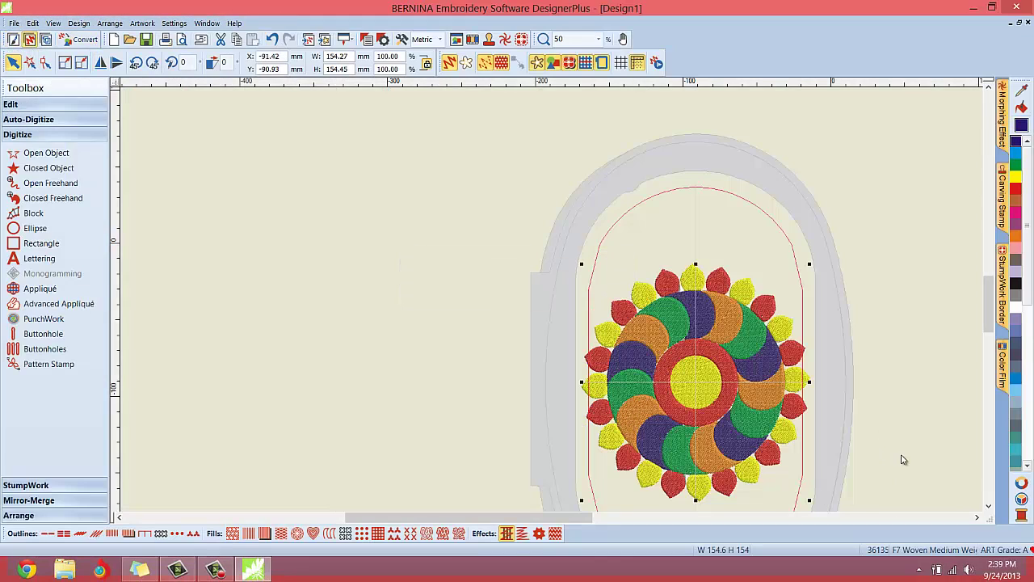
key("1")
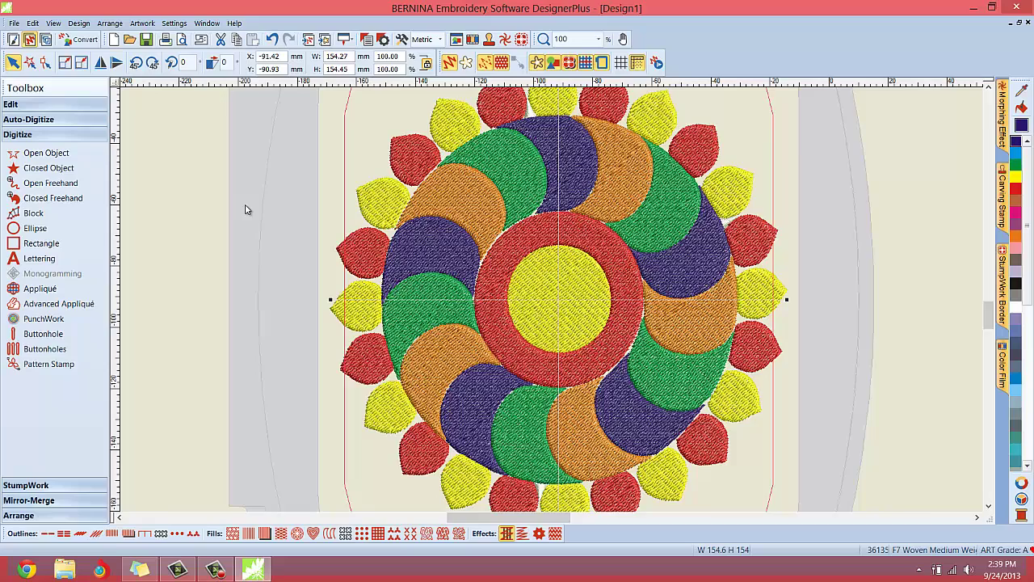
scroll(246, 209, "down", 1)
scroll(758, 327, "down", 1)
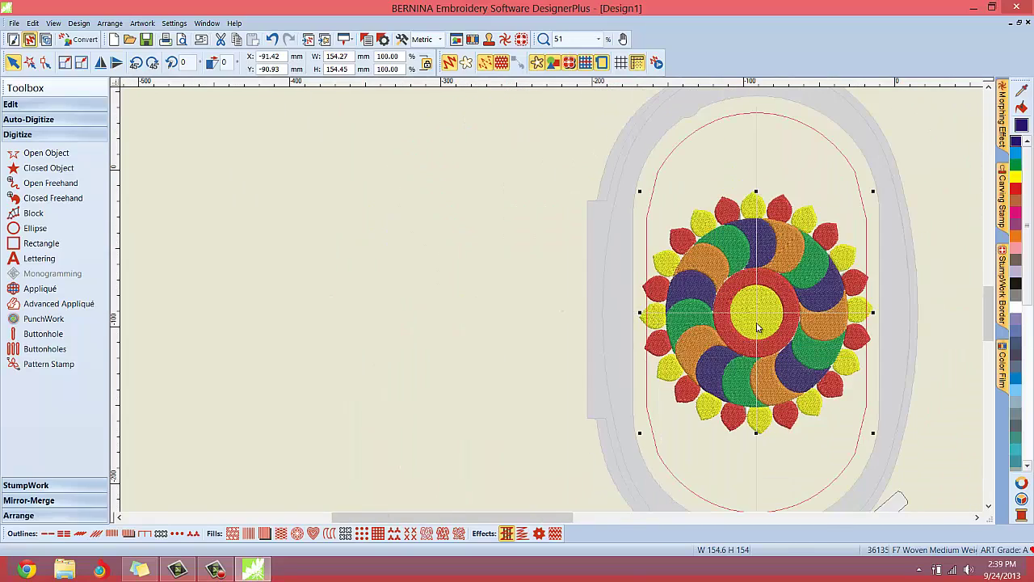
scroll(566, 292, "up", 2)
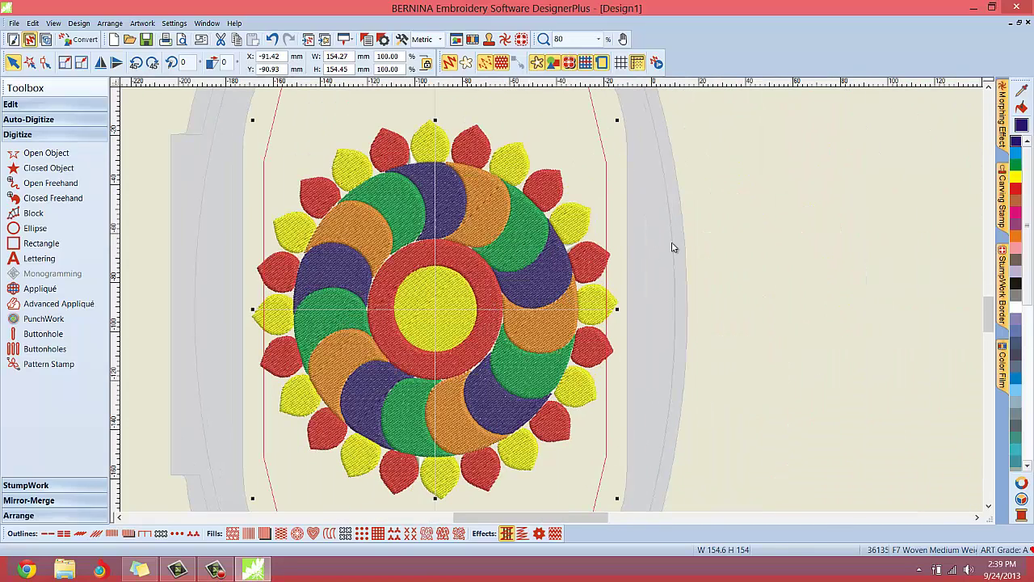